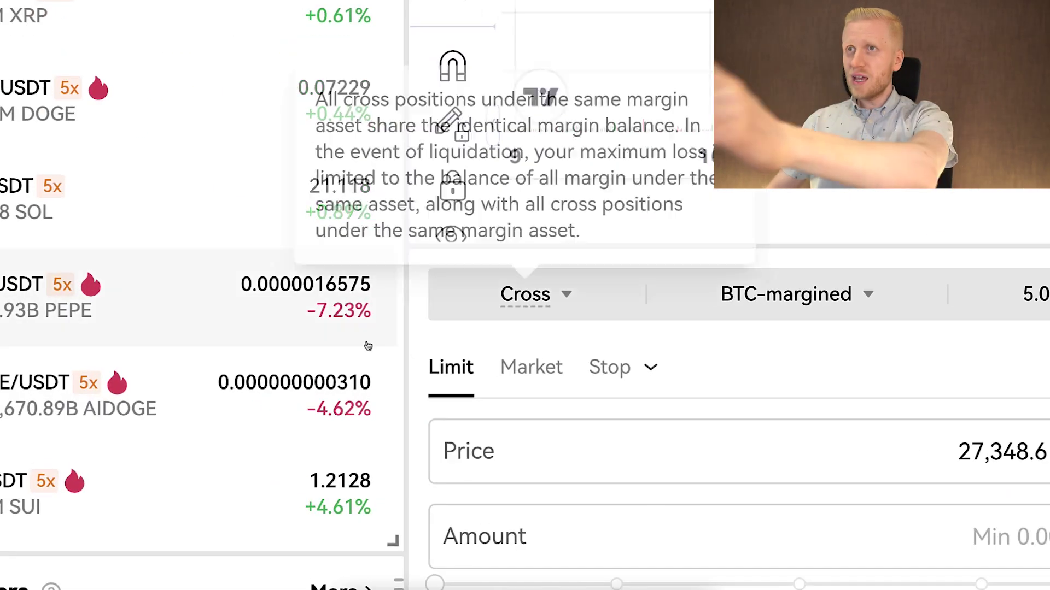
Scroll the BTC/USDT Margin page down to the buy and sell order forms.
scroll(703, 469, down, 2)
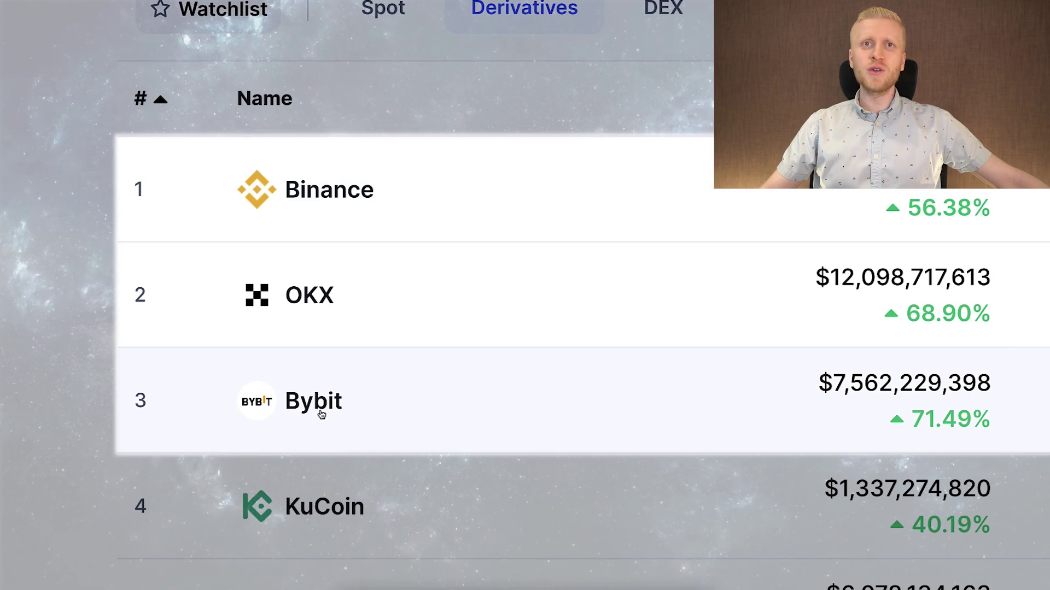
scroll(323, 411, down, 3)
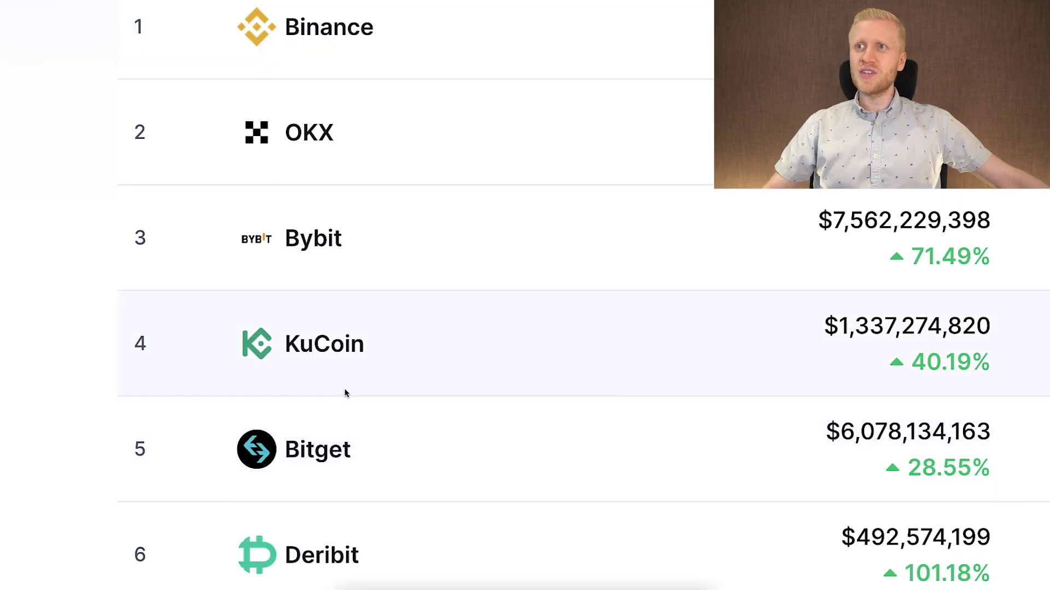
scroll(323, 453, up, 2)
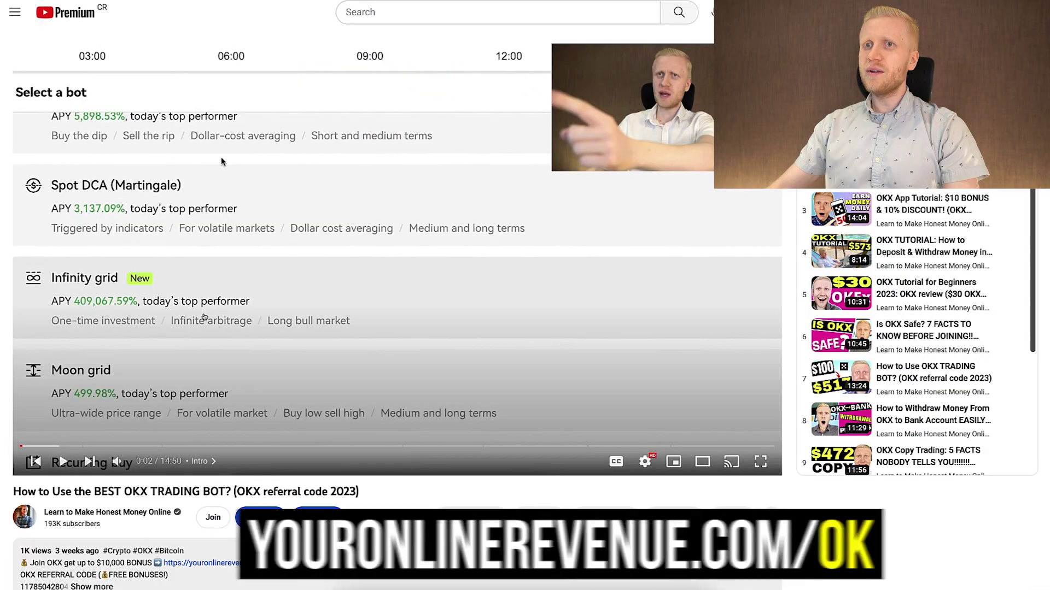
On the OKX sign-up form, highlight the $10,000 mystery box, join invitation and 10% commission kickback.
scroll(215, 179, down, 4)
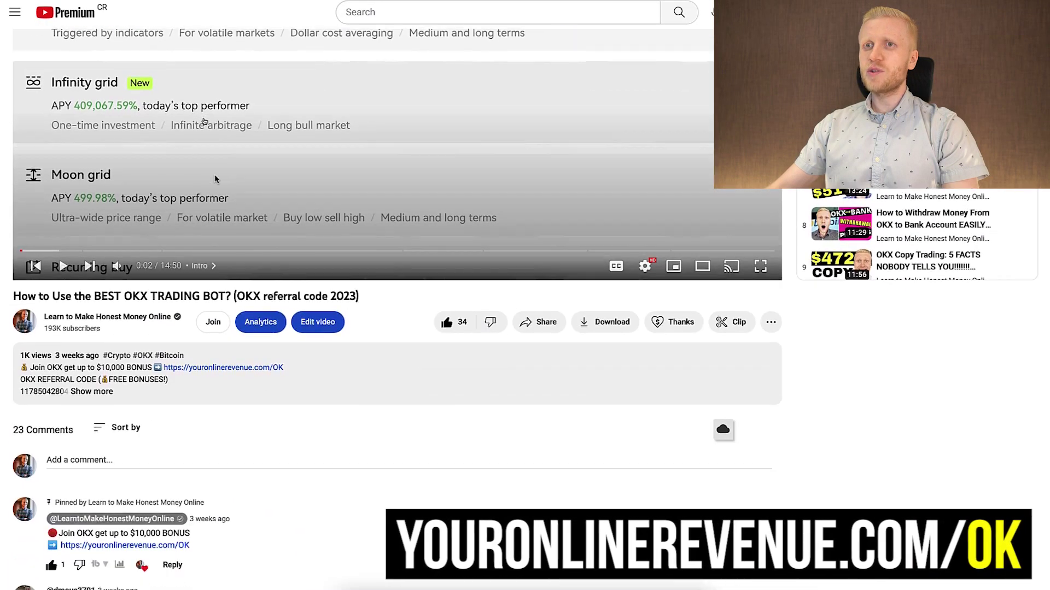
scroll(215, 179, down, 3)
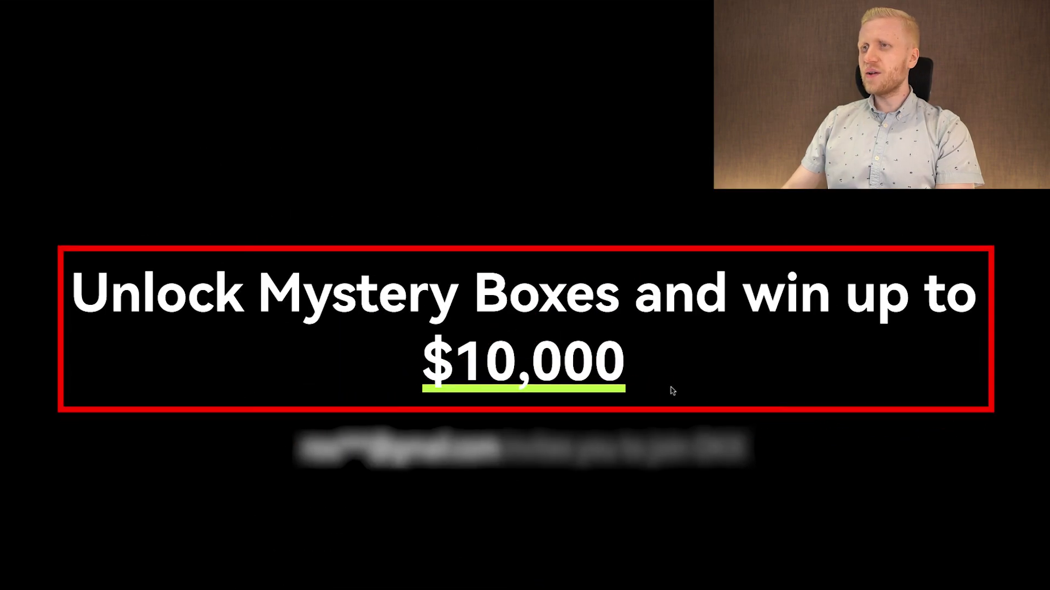
drag(672, 390, 124, 368)
drag(750, 448, 570, 450)
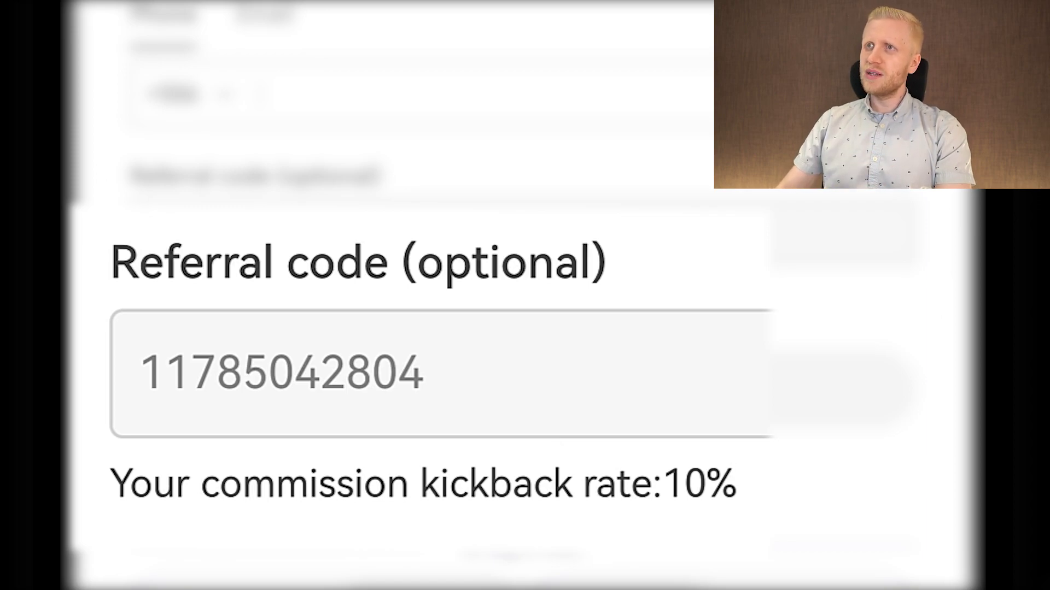
drag(736, 485, 157, 499)
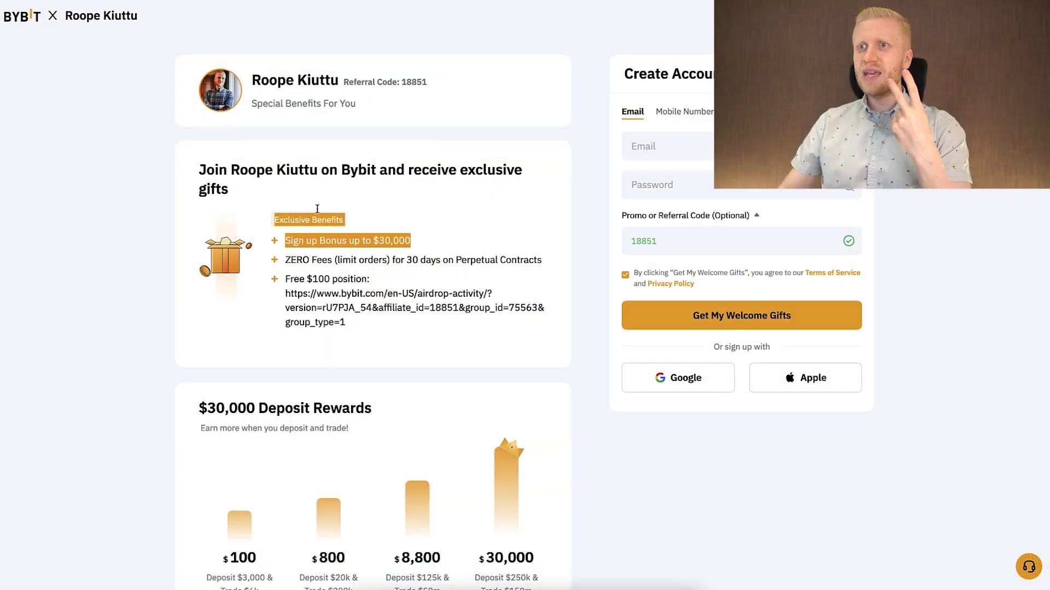
Scroll through Bybit's Exclusive Benefits and highlight the free $100 position offer.
scroll(346, 261, down, 2)
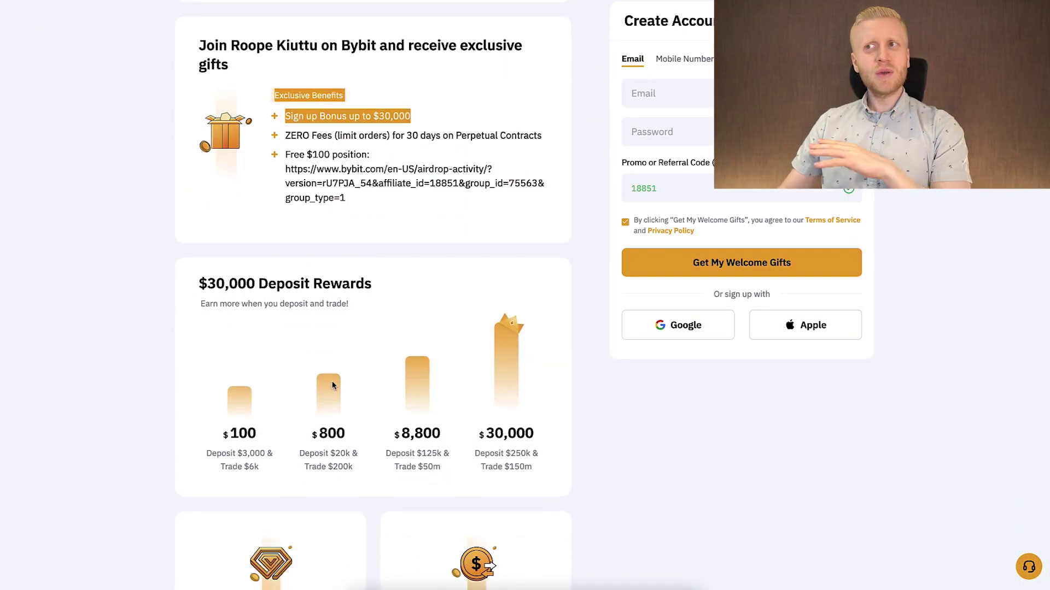
scroll(330, 387, down, 1)
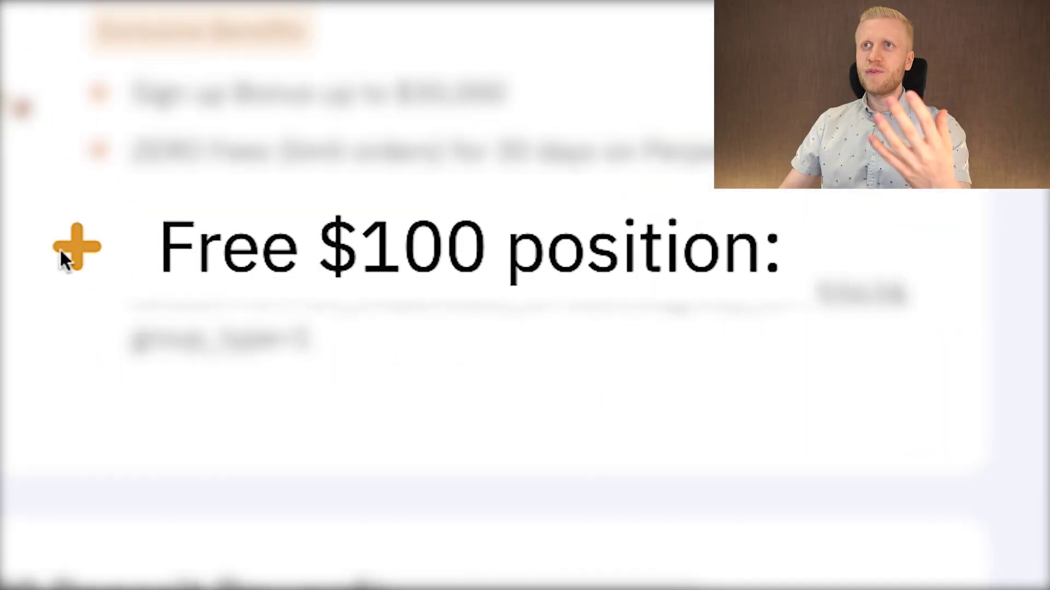
drag(60, 248, 653, 236)
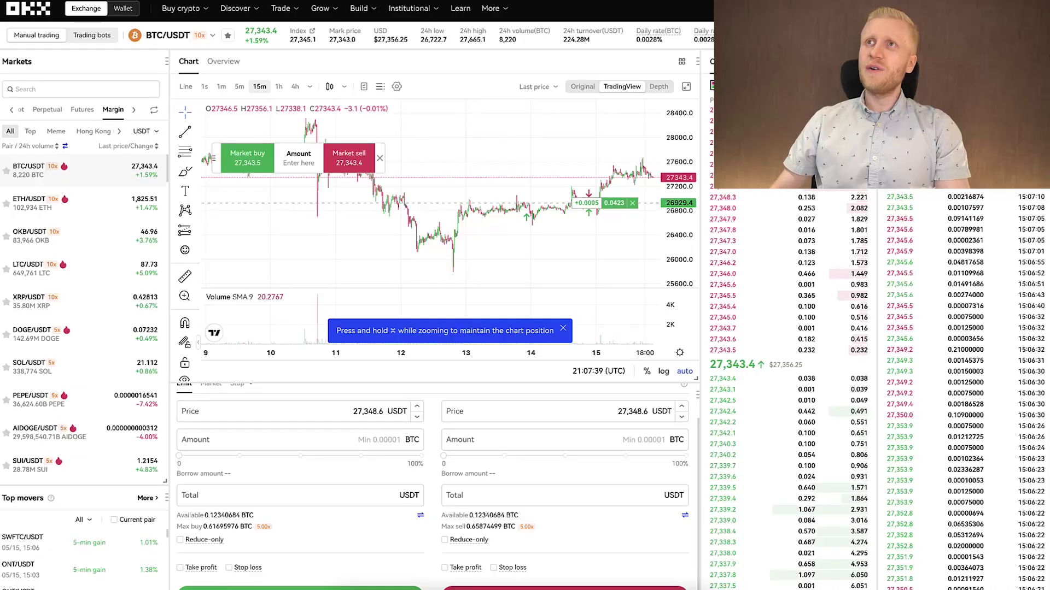
Reveal Margin under Derivatives & margin in OKX's Trade menu.
mouse_move(276, 15)
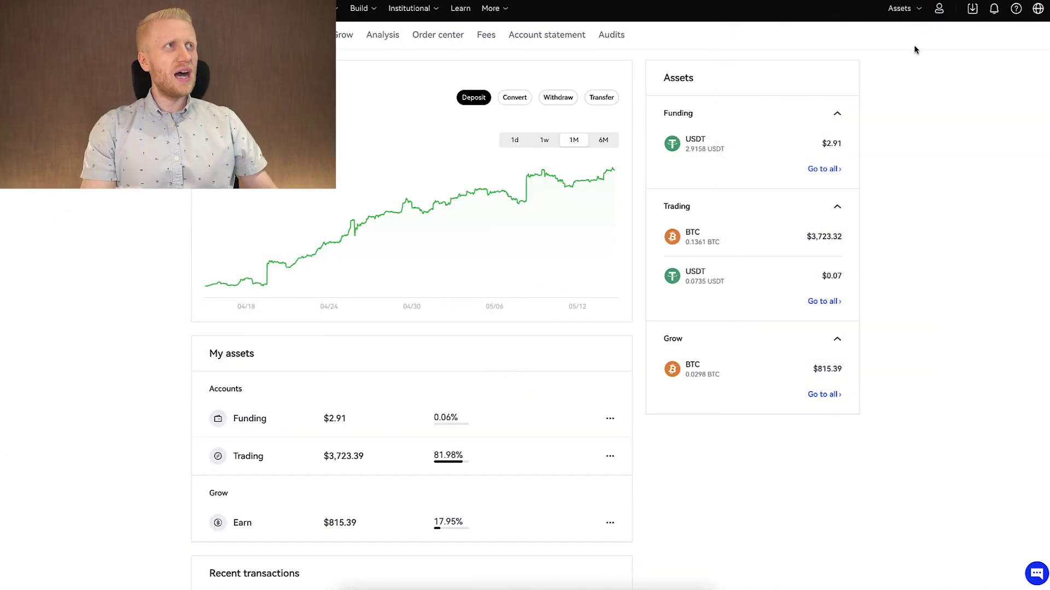
mouse_move(908, 16)
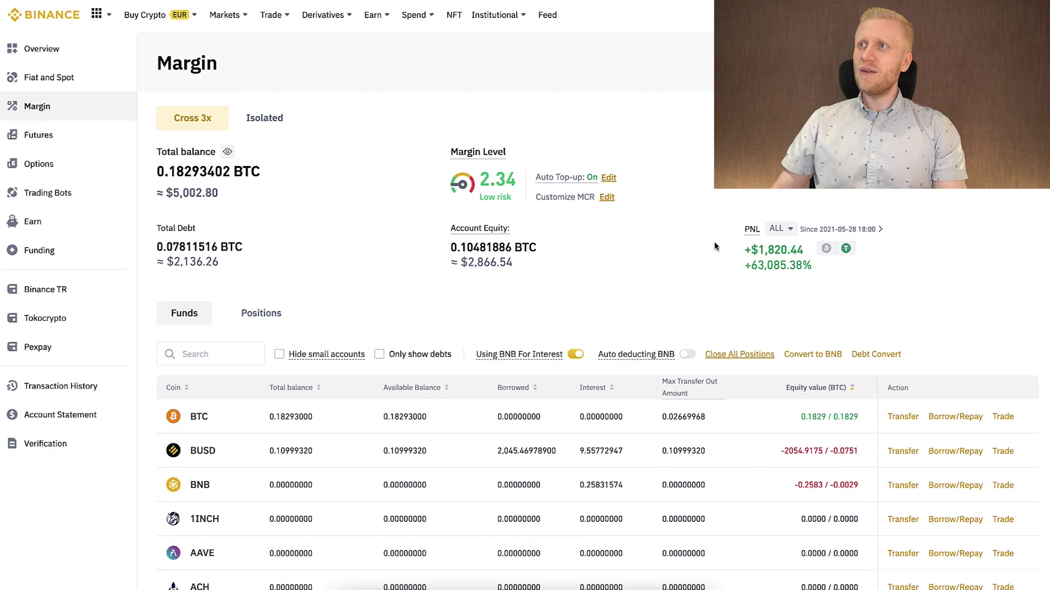
Highlight the PNL gain figures on Binance's Cross 3x margin account page.
drag(312, 384, 711, 517)
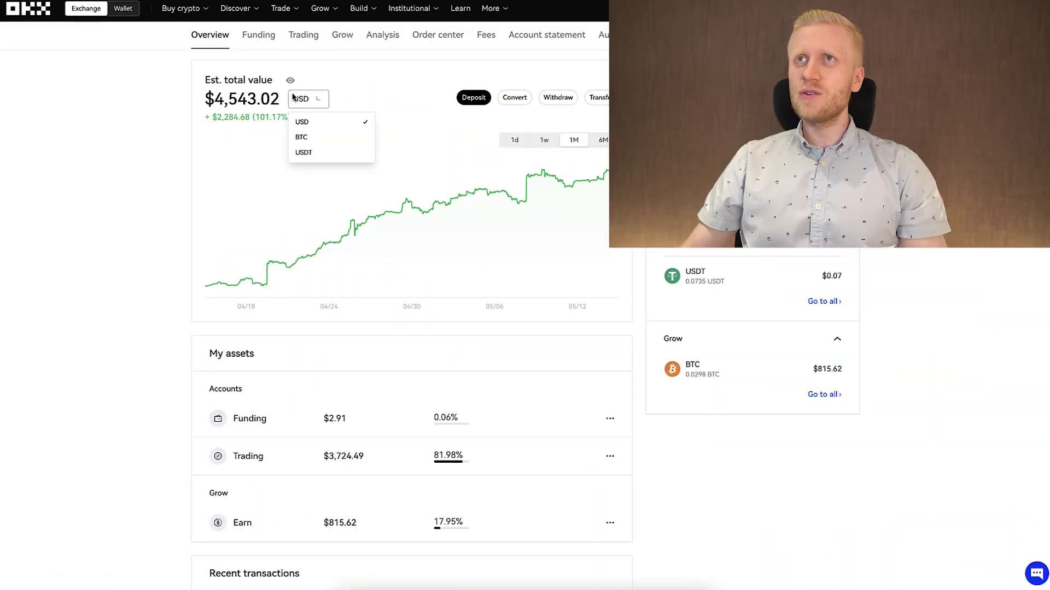
mouse_move(356, 15)
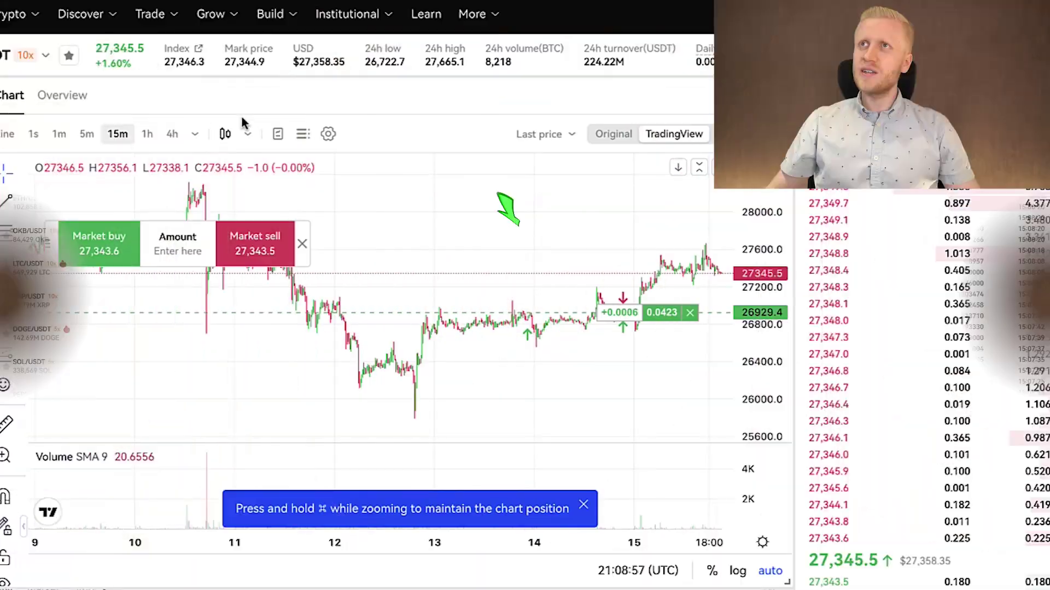
Go to Bybit's BTCUSD Isolated 5.00x position and highlight its unrealized PNL and ROE.
mouse_move(150, 14)
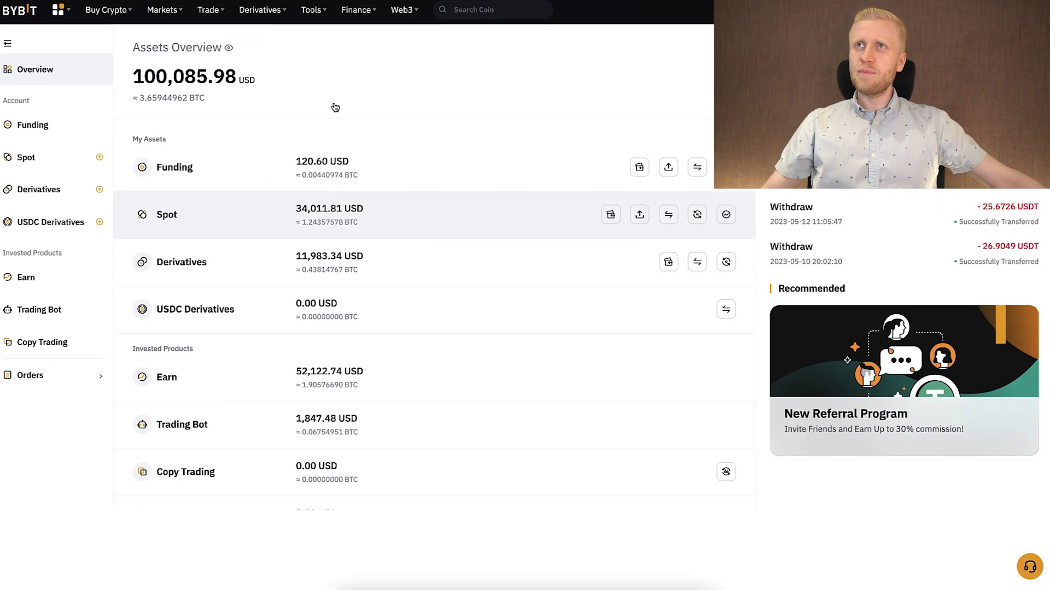
mouse_move(221, 11)
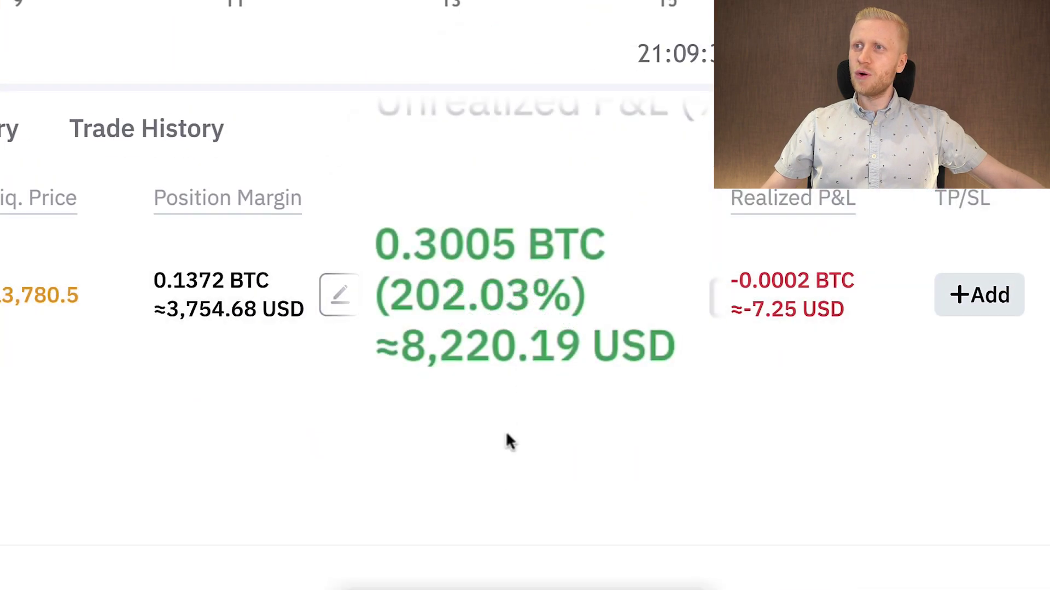
mouse_move(455, 286)
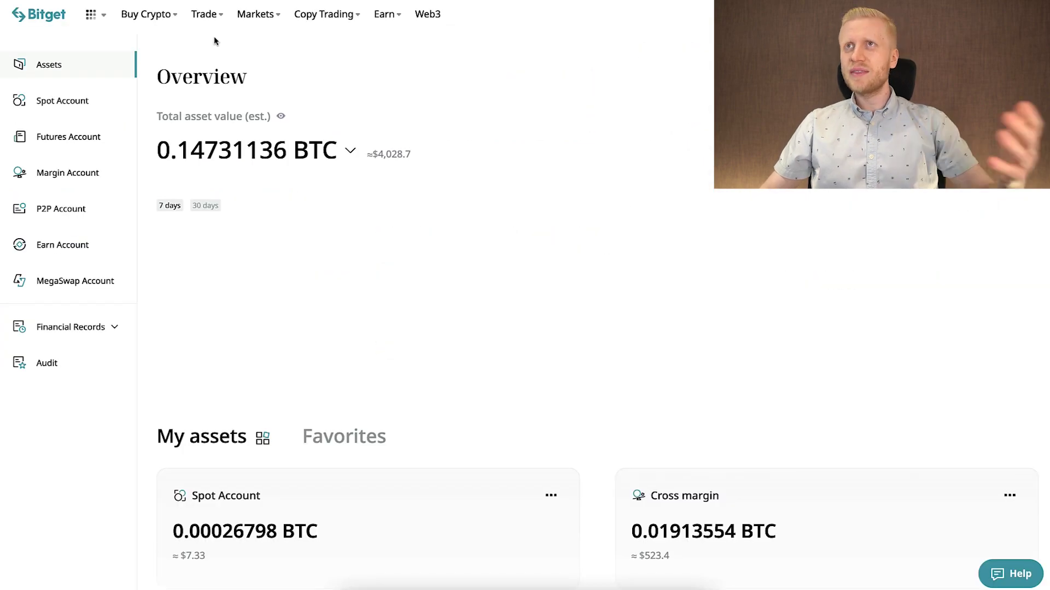
mouse_move(201, 21)
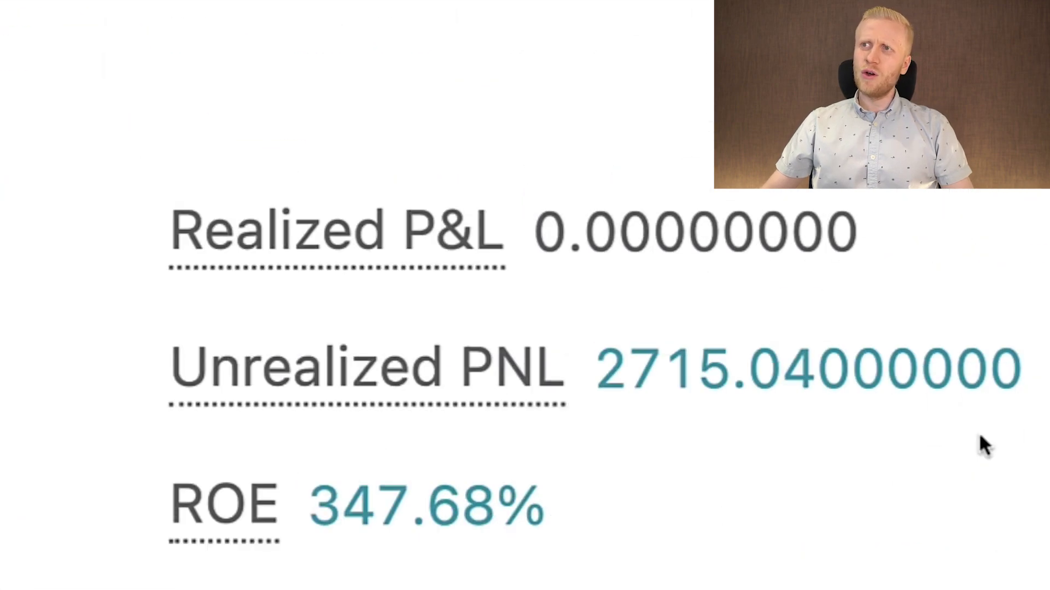
drag(981, 446, 703, 453)
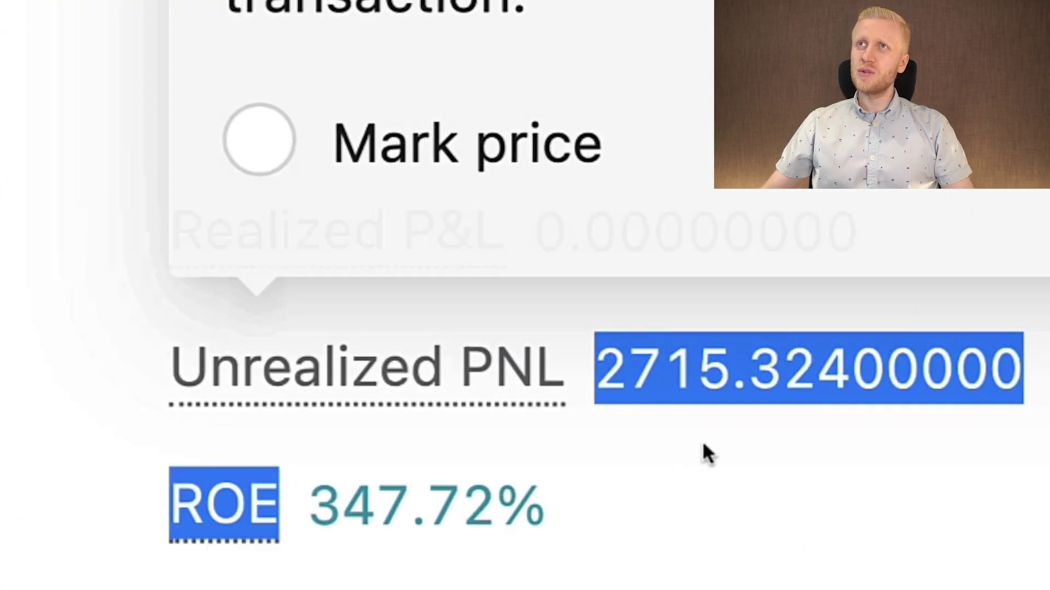
click(682, 436)
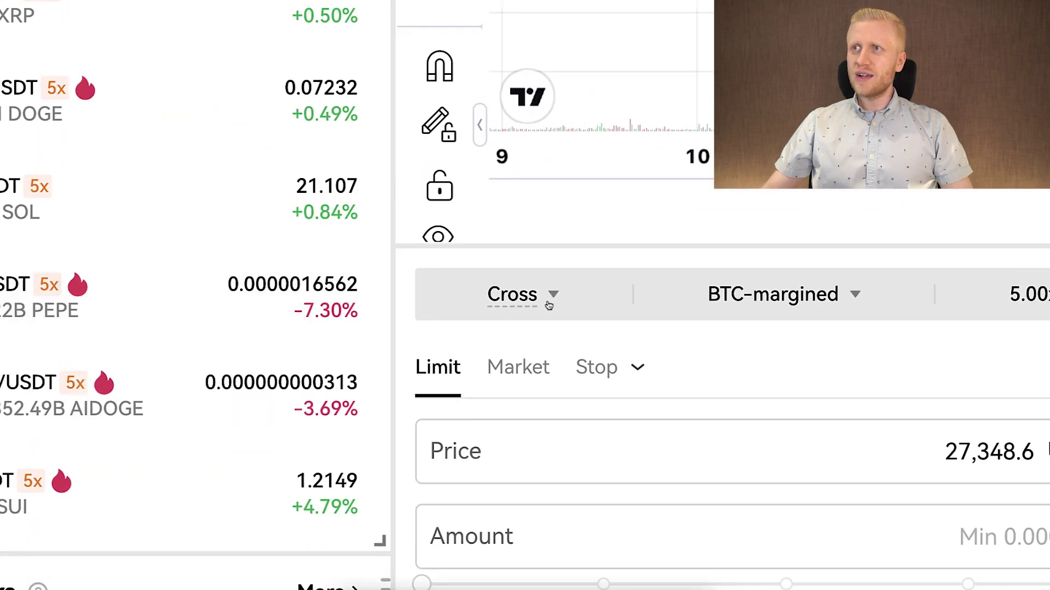
Review the Cross/Isolated margin modes and keep Cross, BTC-margined, at 5.00x leverage.
click(549, 305)
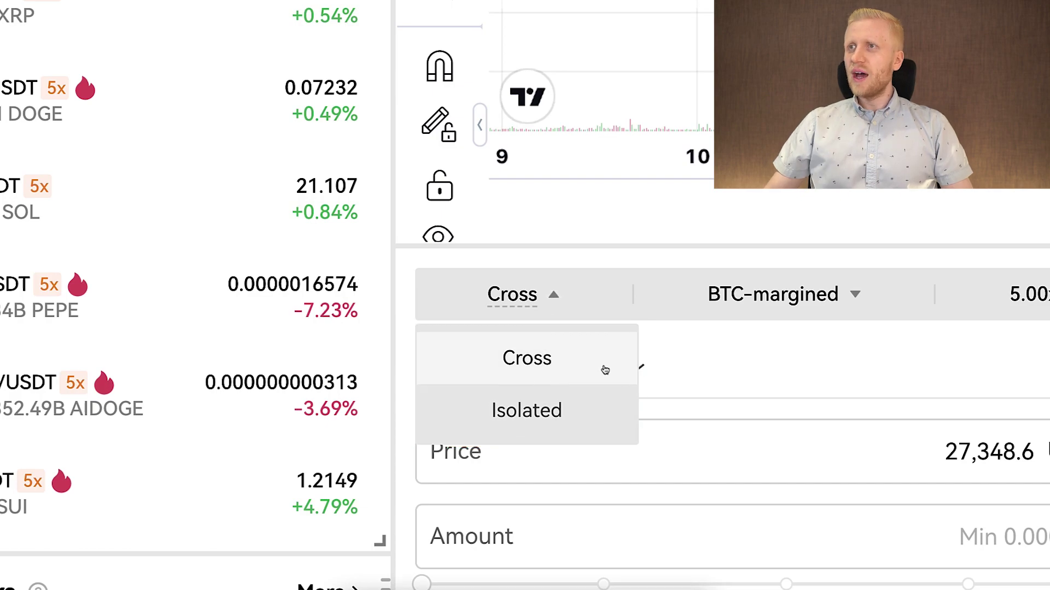
click(697, 363)
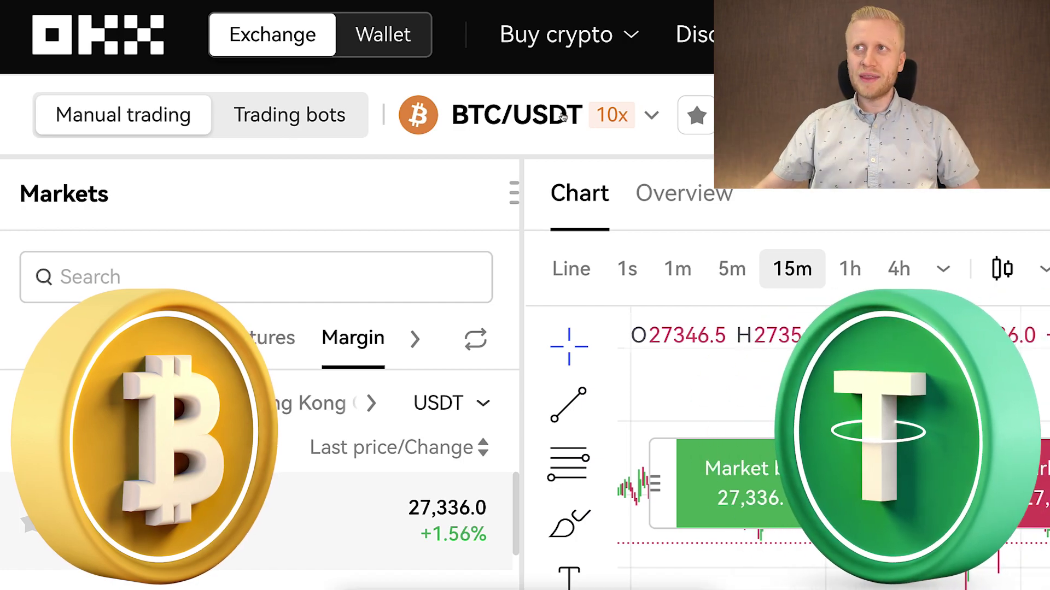
scroll(328, 382, down, 5)
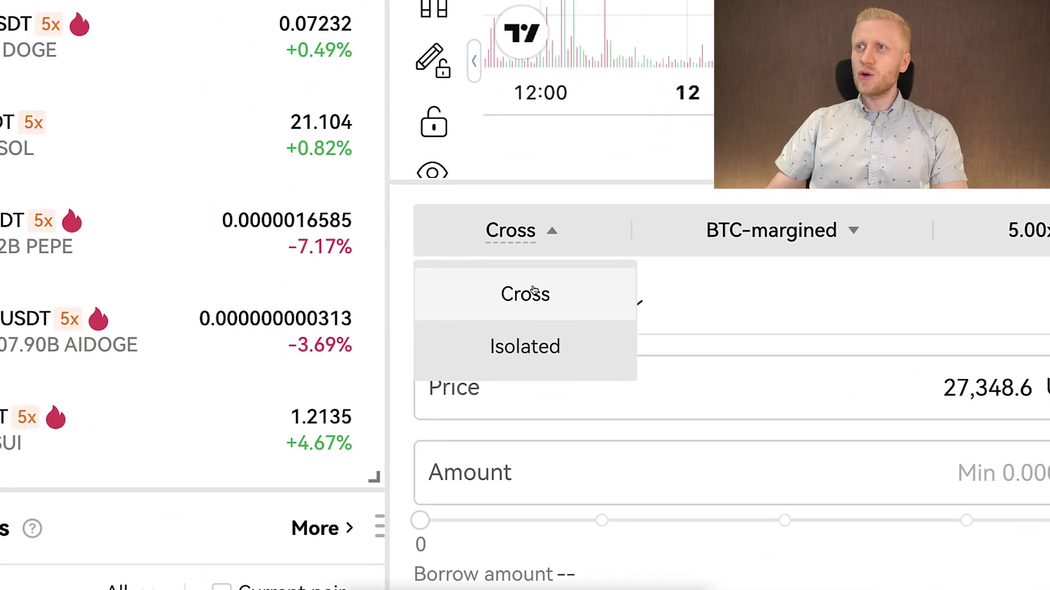
click(534, 290)
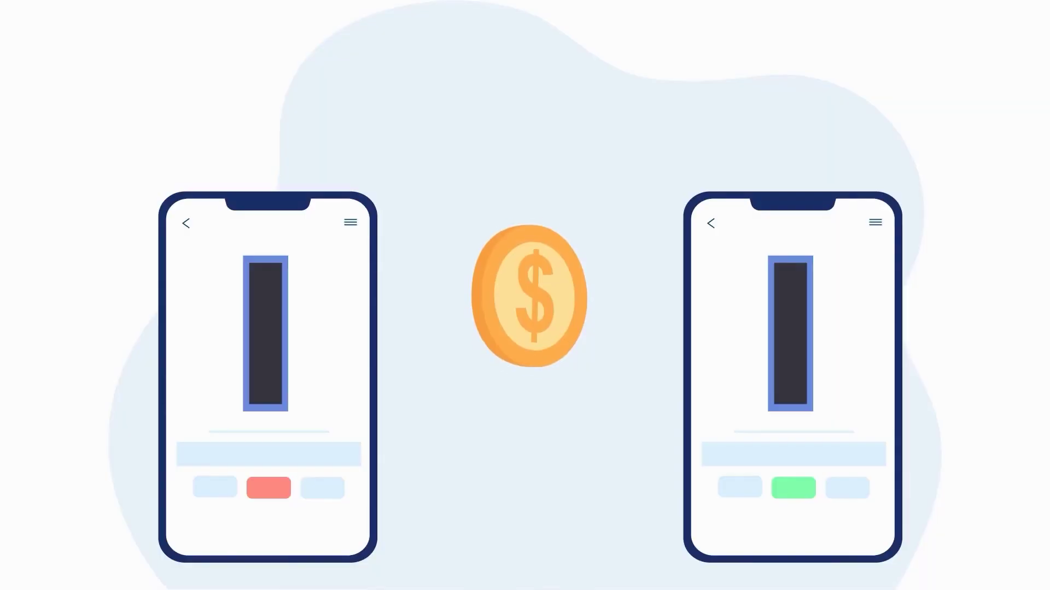
Transfer the maximum 2.91581425 USDT from the Funding account to the Trading account.
click(586, 100)
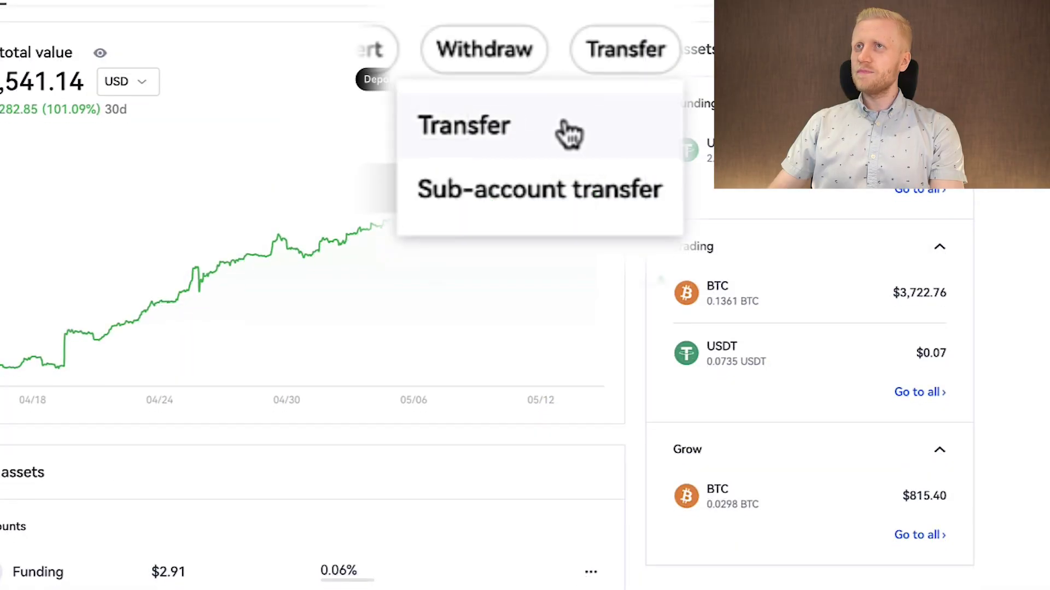
click(569, 133)
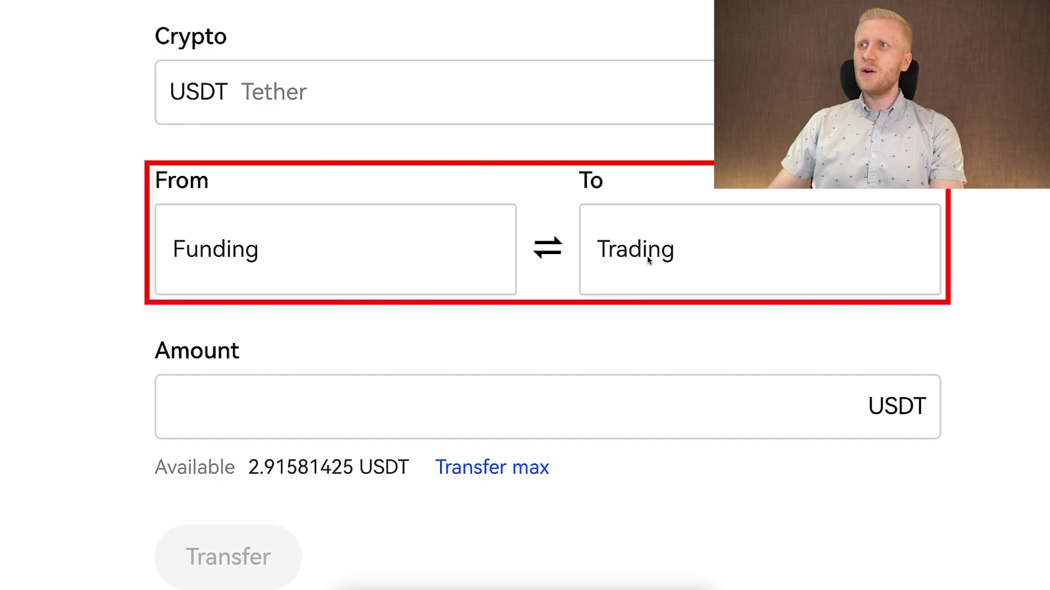
click(494, 468)
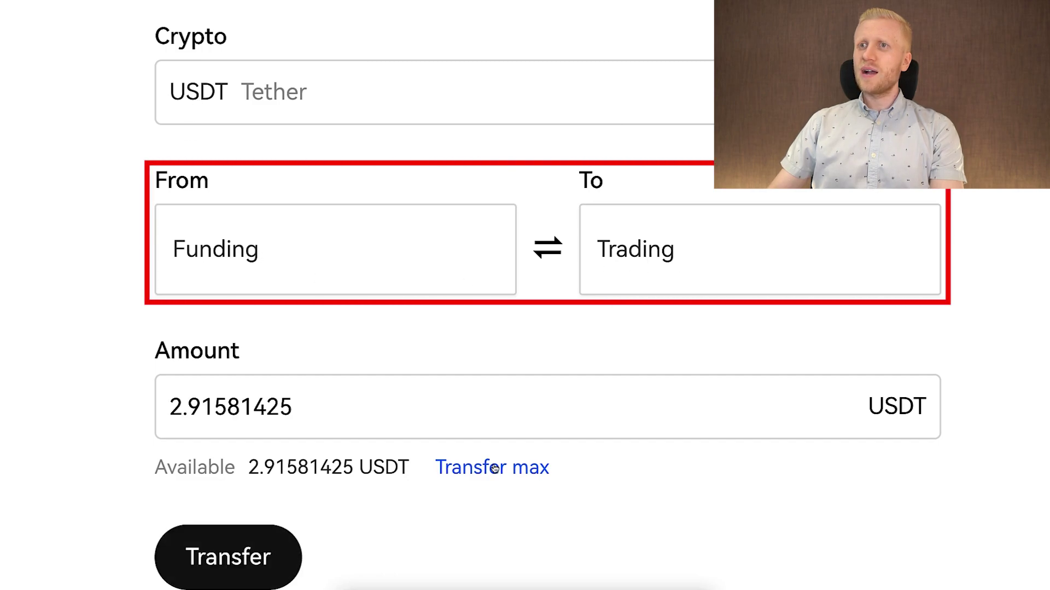
click(317, 547)
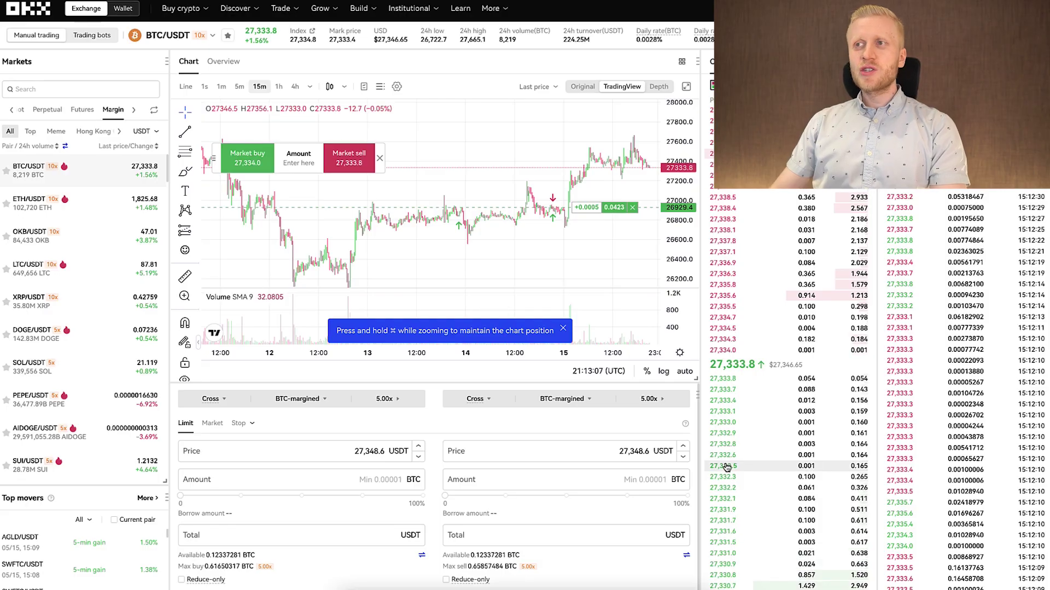
Scroll down the BTC/USDT margin trading page toward the Open positions panel.
scroll(631, 486, down, 4)
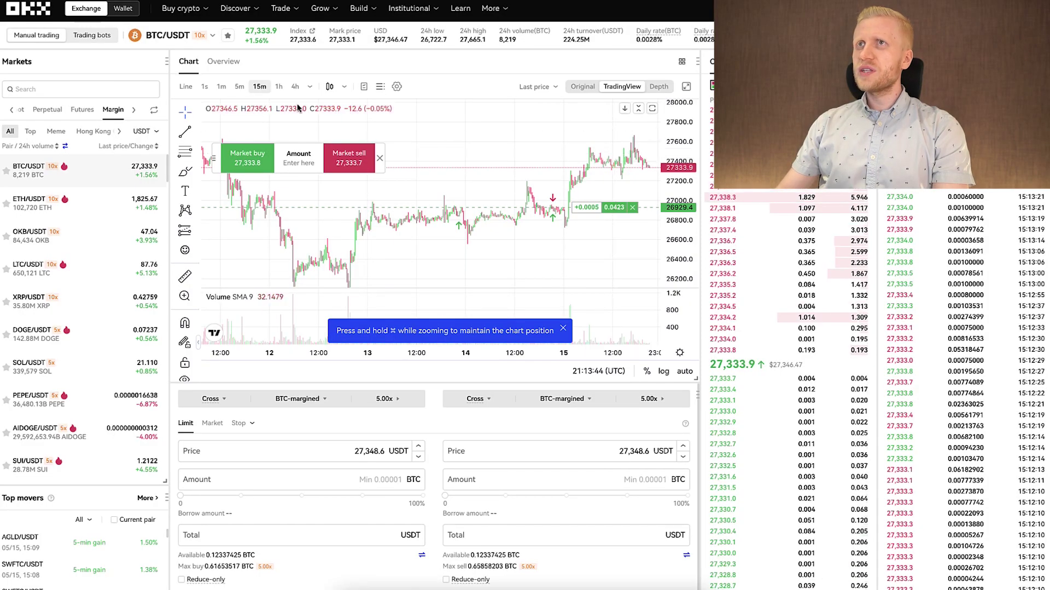
Set the position's close amount to 100% (0.0495) at 27,334.5 and check the +0.0007 BTC estimated PnL.
mouse_move(291, 9)
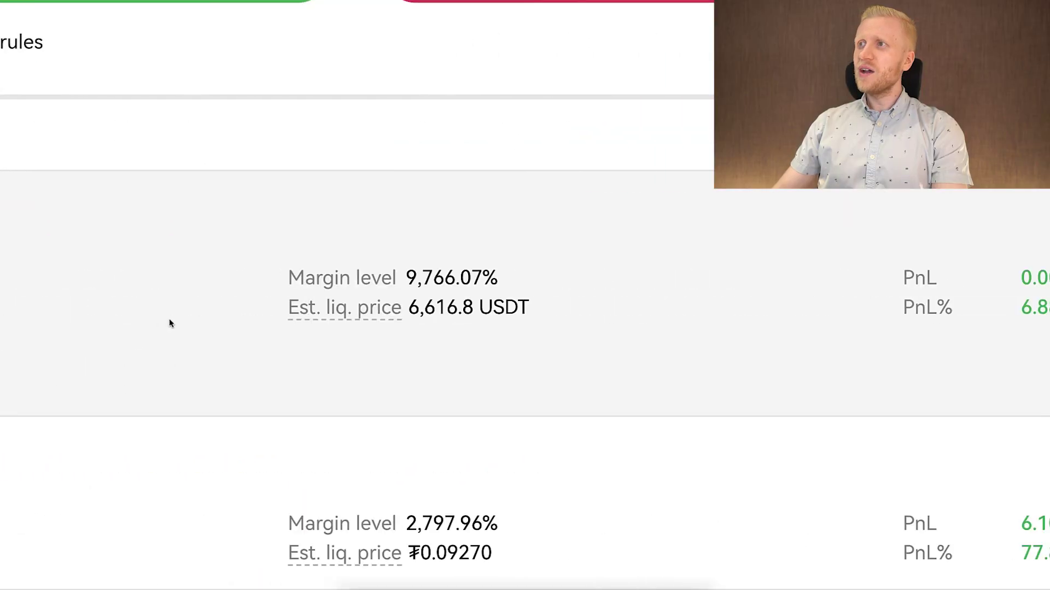
click(650, 296)
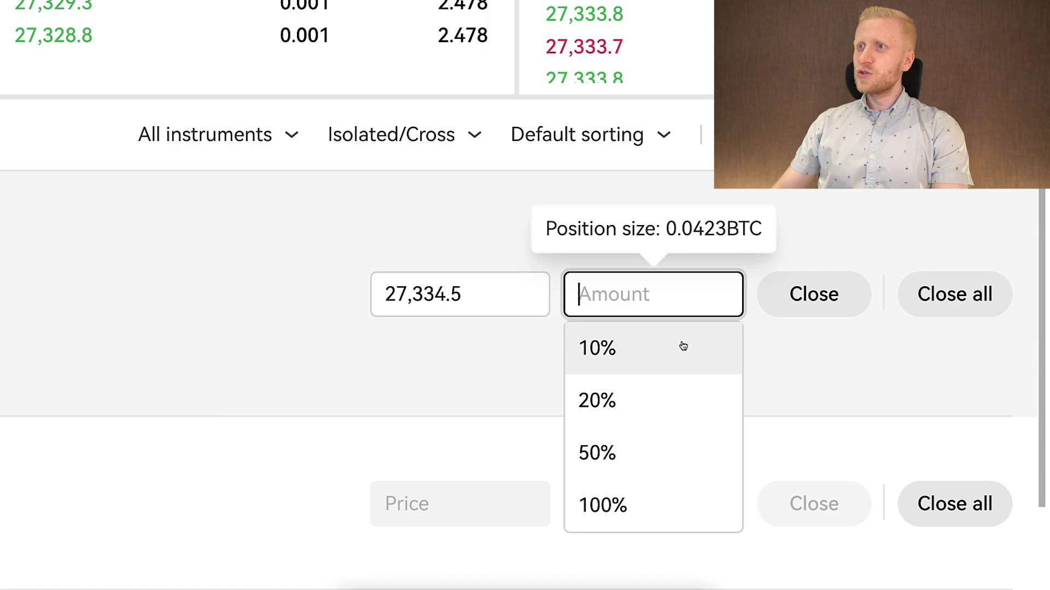
click(655, 501)
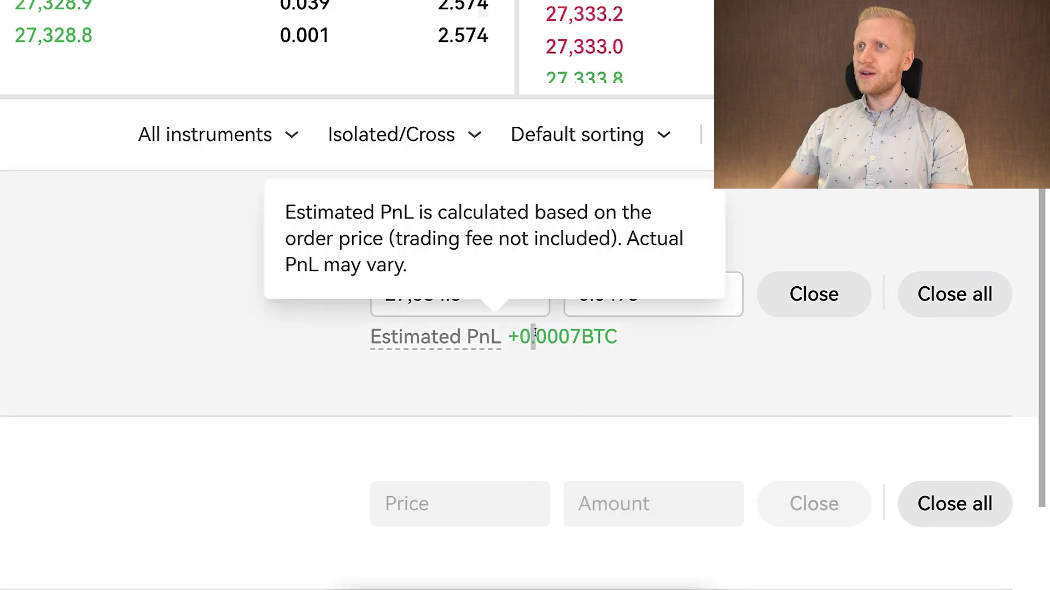
drag(534, 335, 636, 343)
click(635, 343)
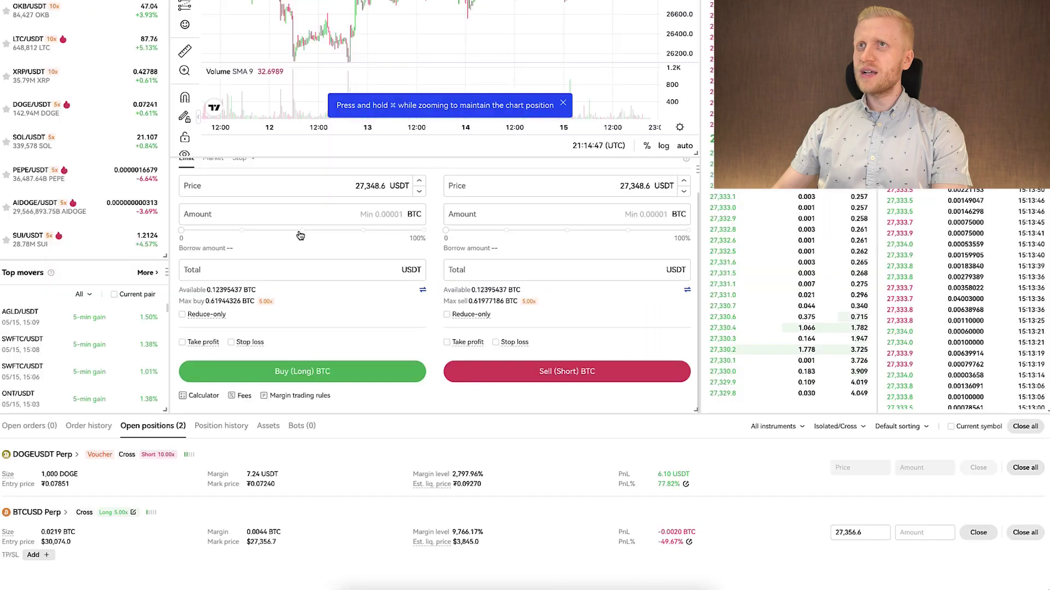
scroll(301, 235, up, 5)
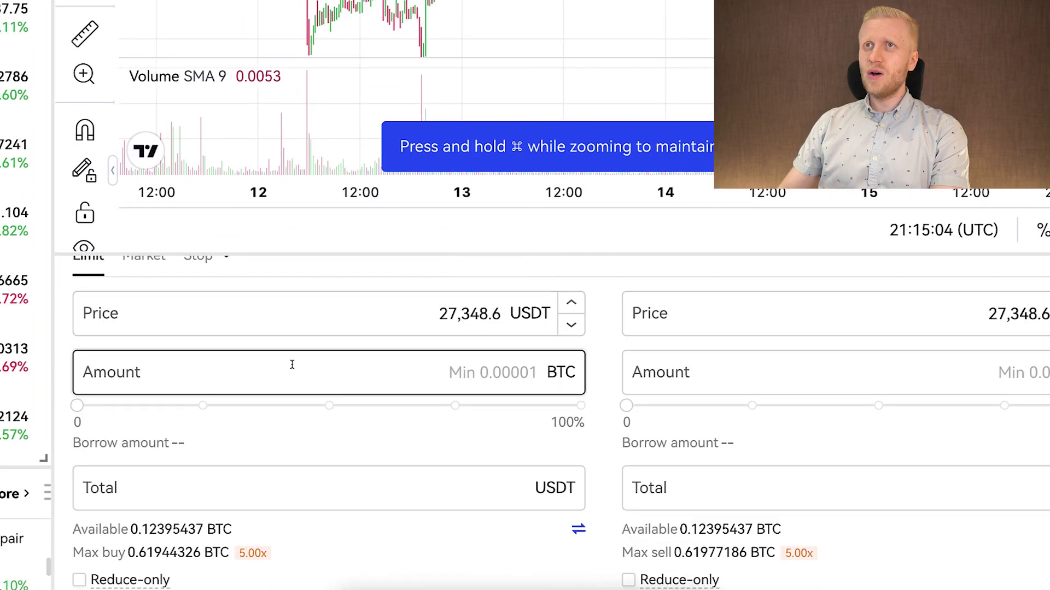
click(220, 403)
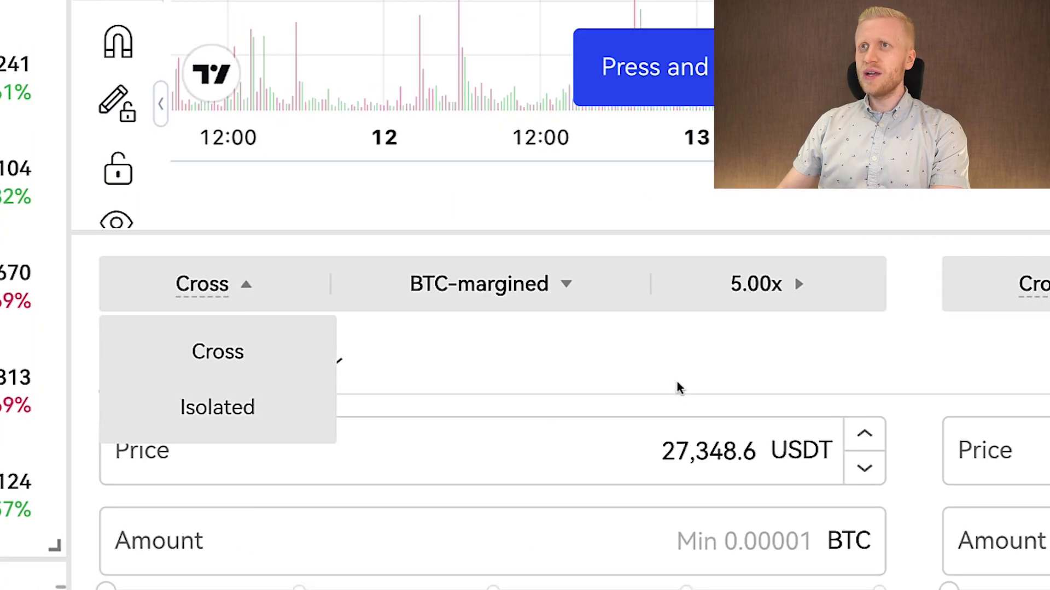
click(544, 296)
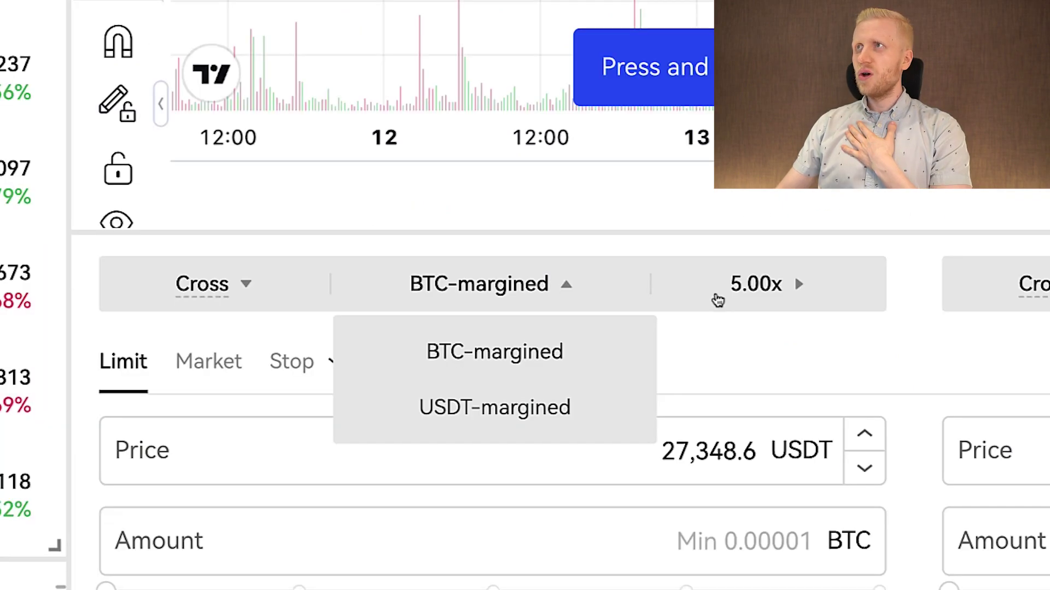
click(718, 301)
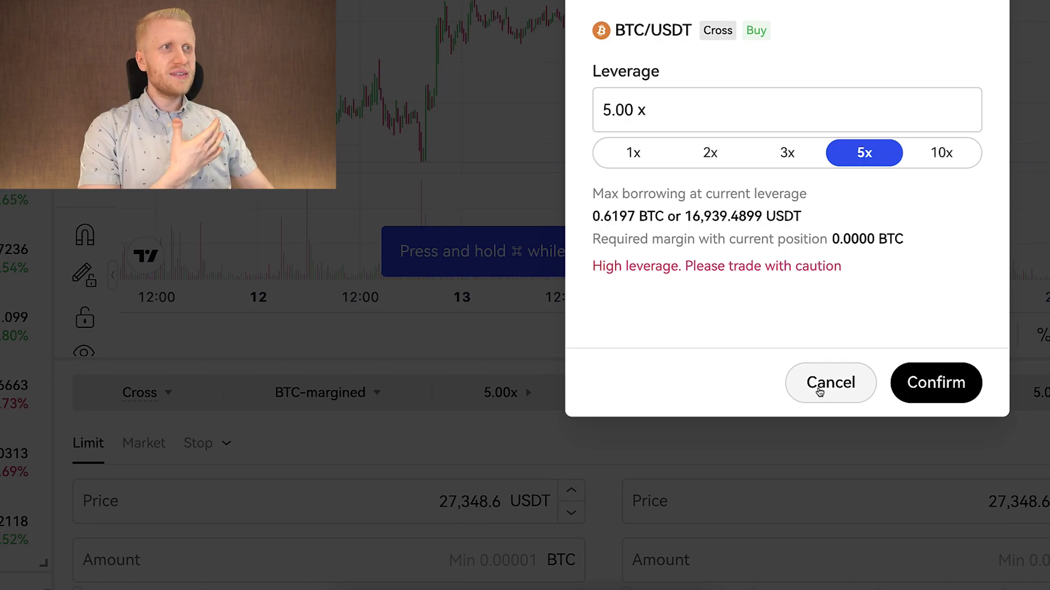
click(819, 391)
scroll(340, 528, down, 2)
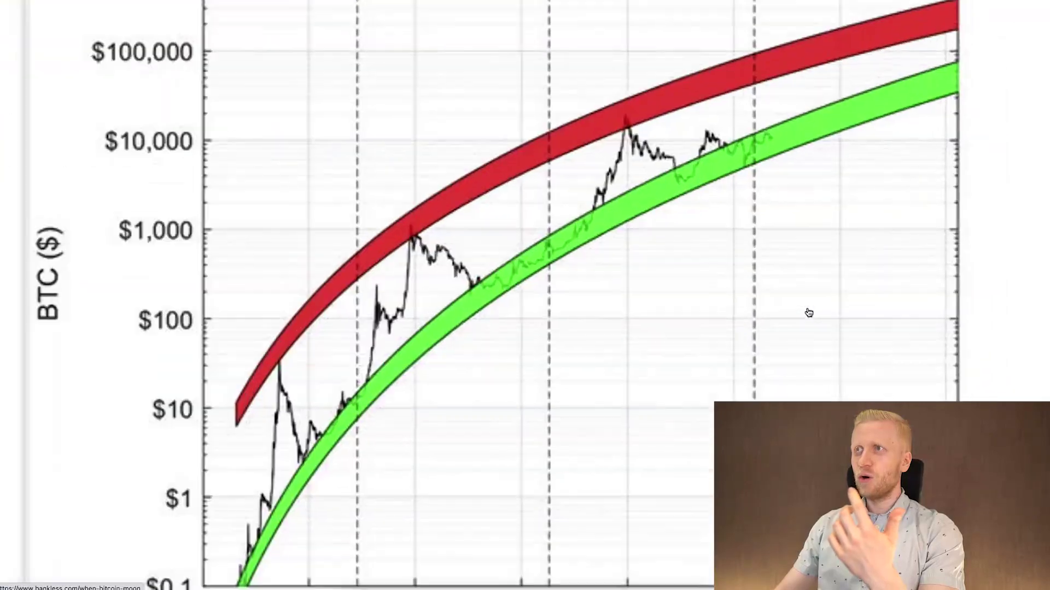
Scroll through the Bankless 'When Bitcoin Moon?' log-scale Bitcoin price chart image.
scroll(808, 311, down, 4)
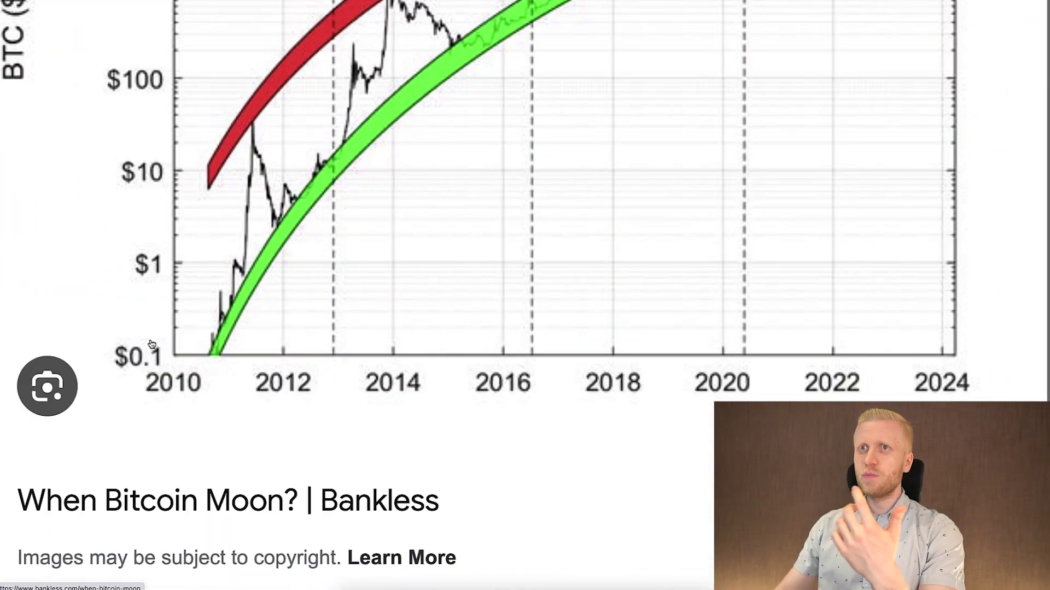
scroll(160, 260, up, 2)
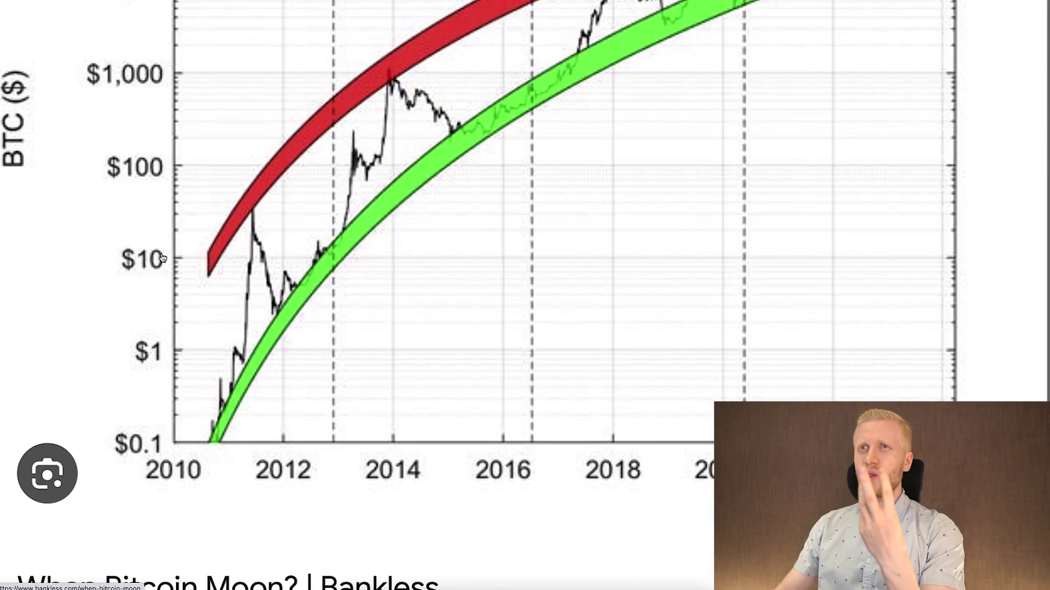
scroll(163, 163, up, 3)
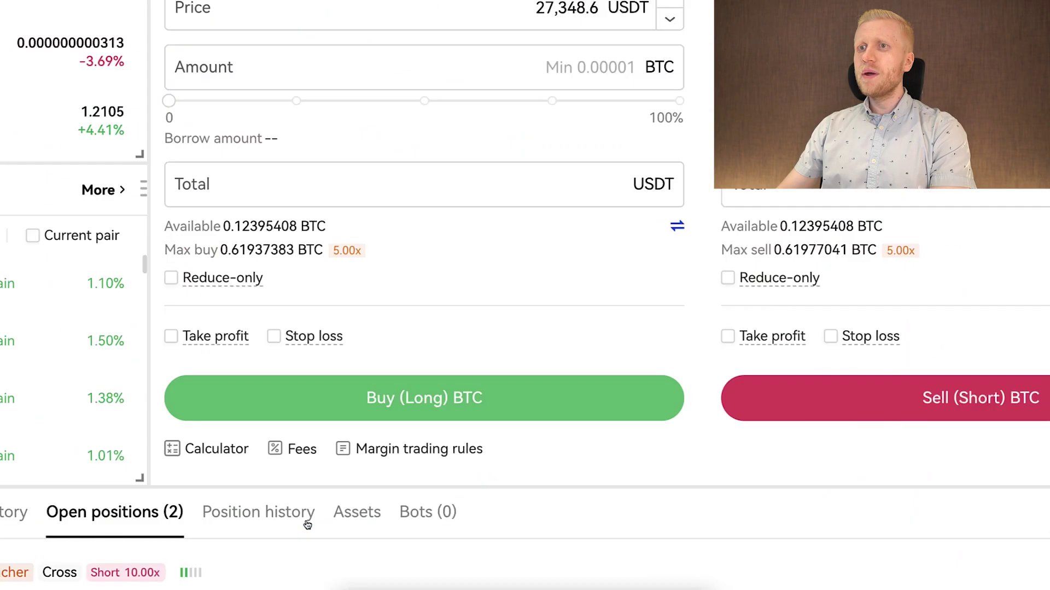
Switch the buy order to Market and raise Total to 100%, 16,939.4 USDT, all borrowed.
scroll(518, 278, up, 10)
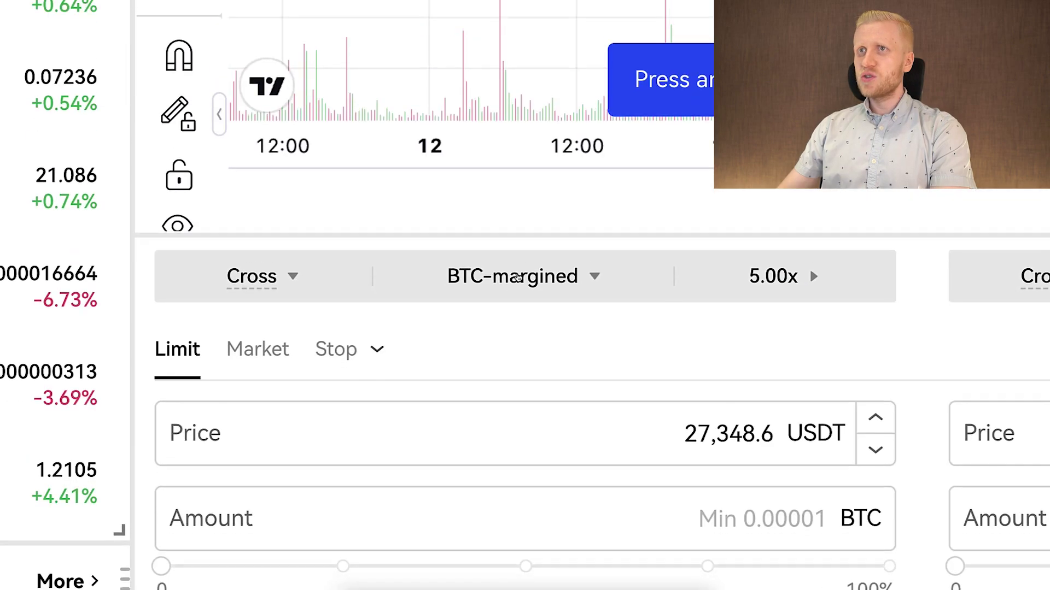
scroll(339, 295, down, 1)
click(280, 294)
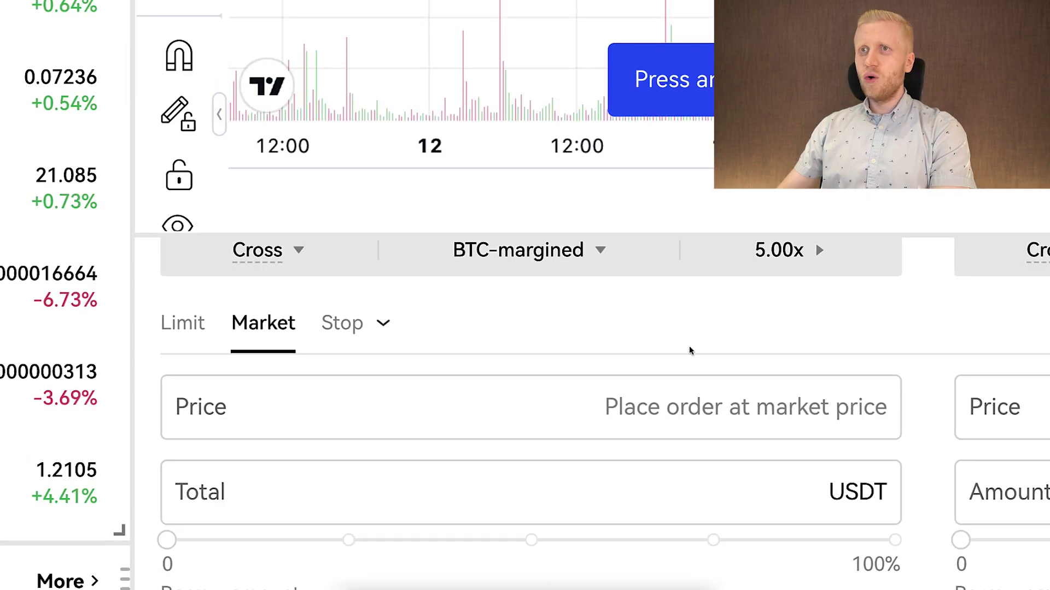
scroll(835, 342, down, 2)
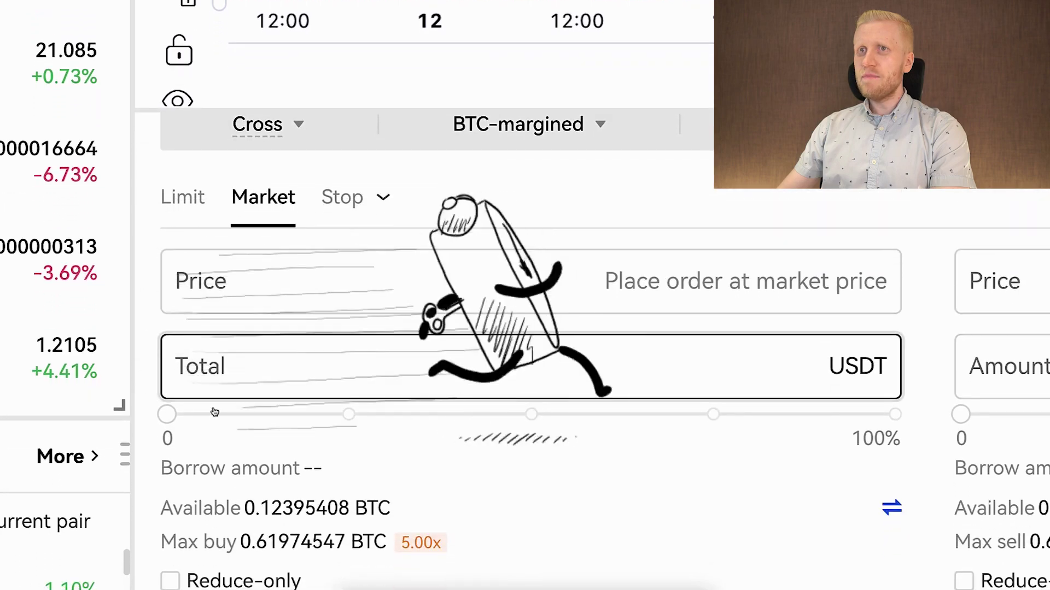
drag(173, 417, 210, 418)
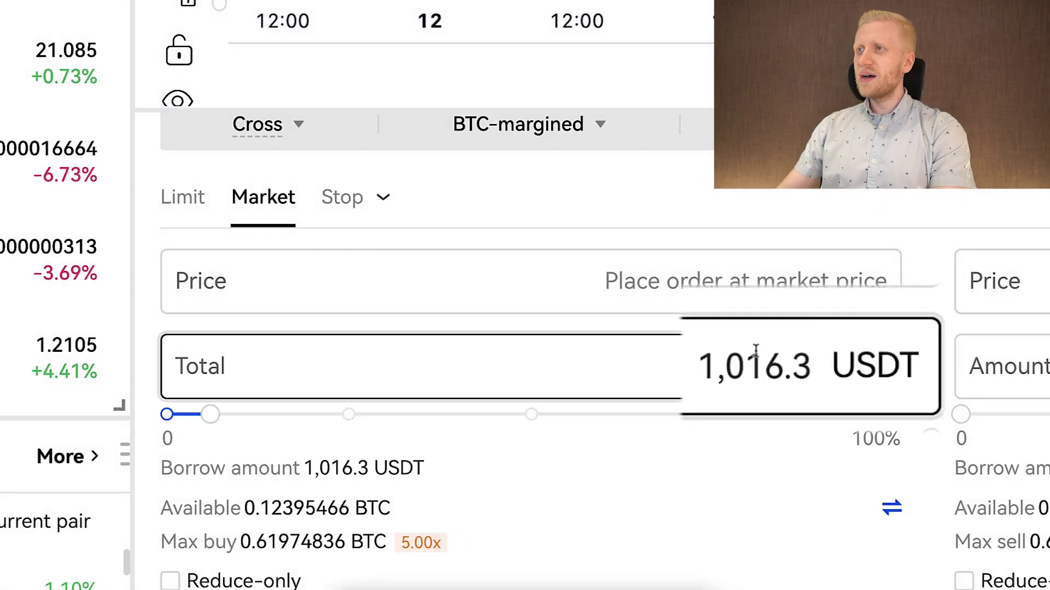
drag(210, 414, 961, 437)
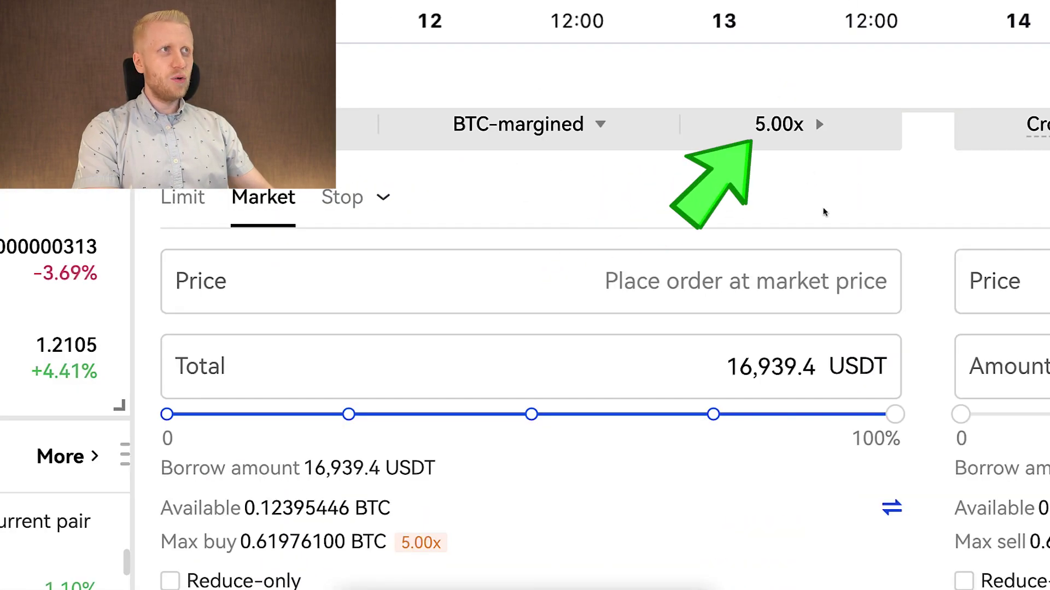
Try 10x leverage, accept the warning, and raise the buy Total to 100% (33,879.9 USDT).
click(793, 125)
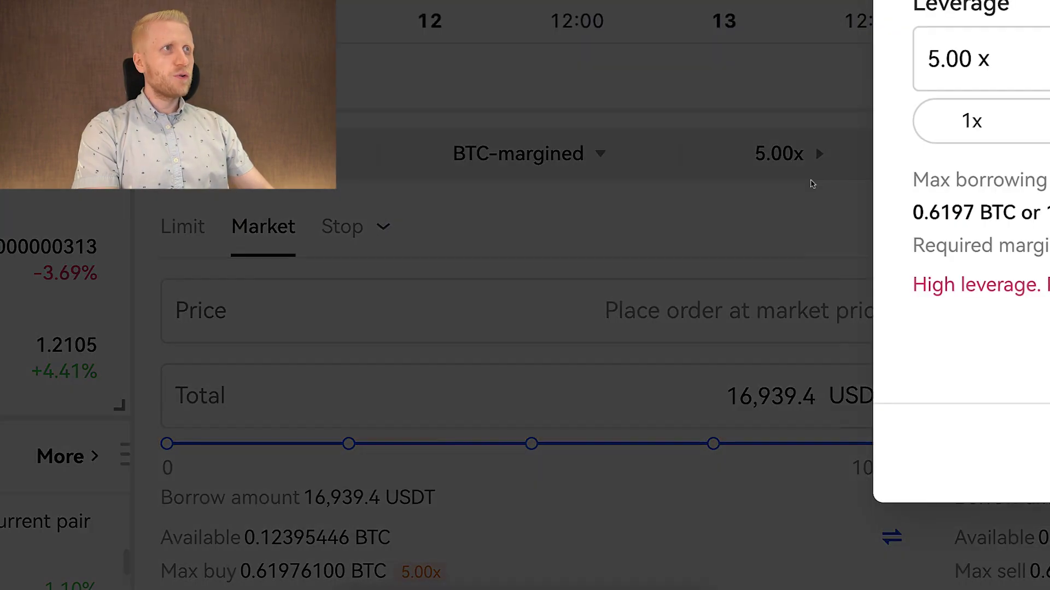
click(969, 121)
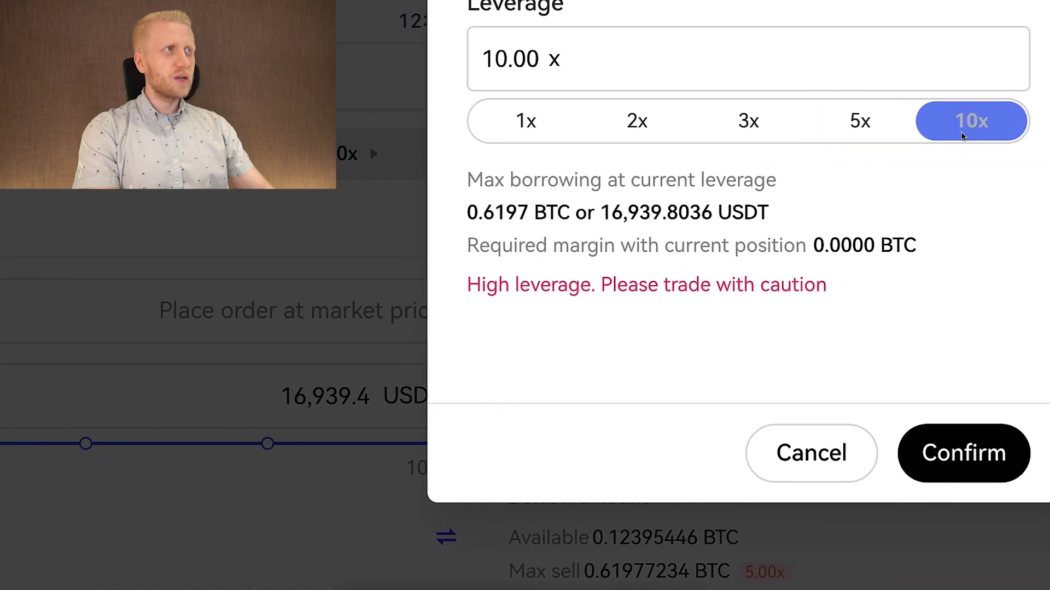
click(924, 440)
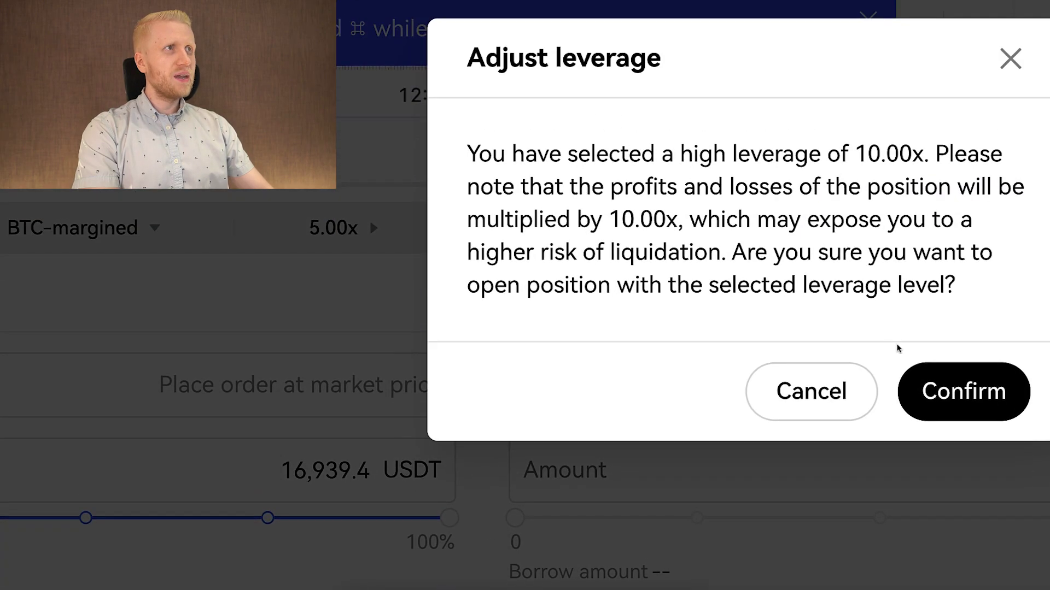
click(940, 317)
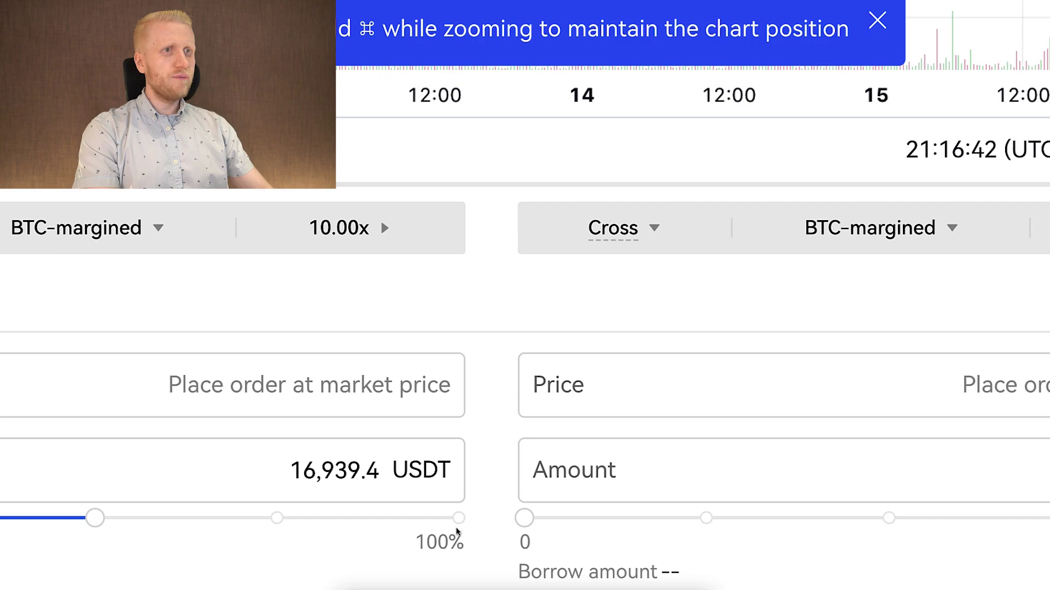
click(95, 519)
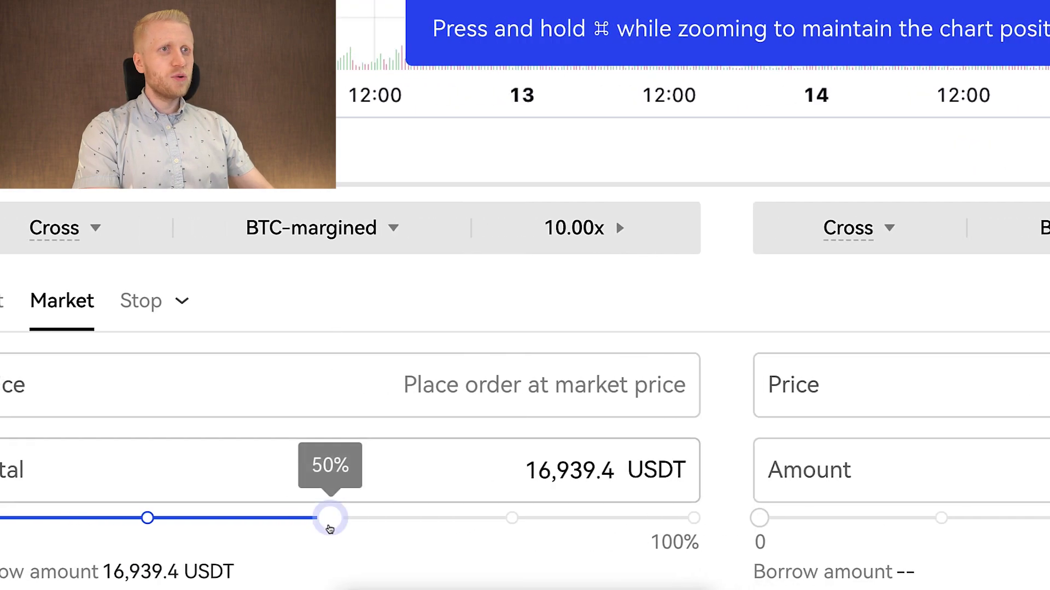
drag(330, 529, 726, 550)
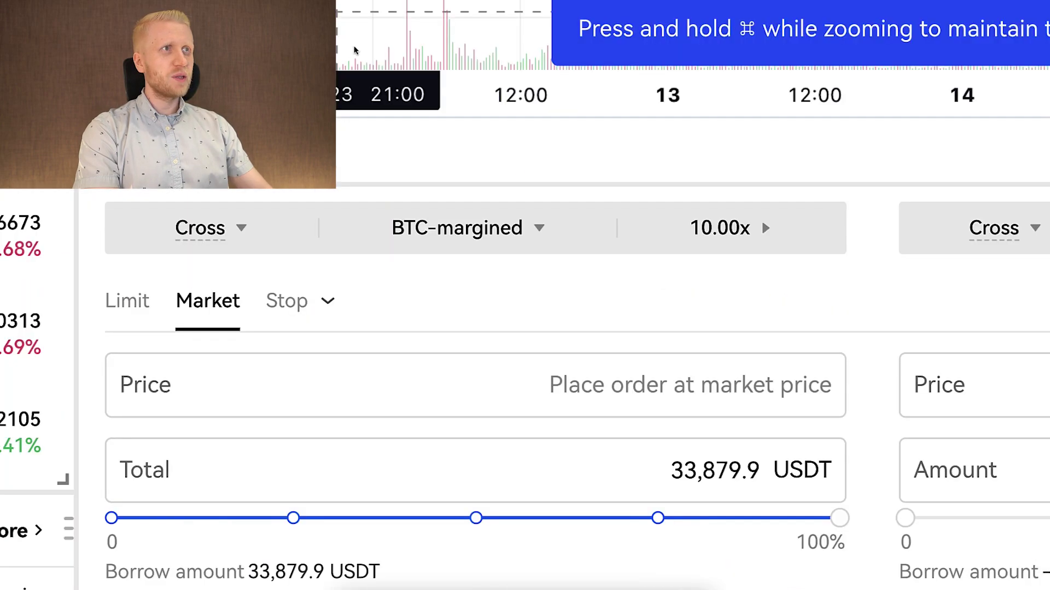
Return leverage to 5.00x and clear the buy Total field.
click(761, 219)
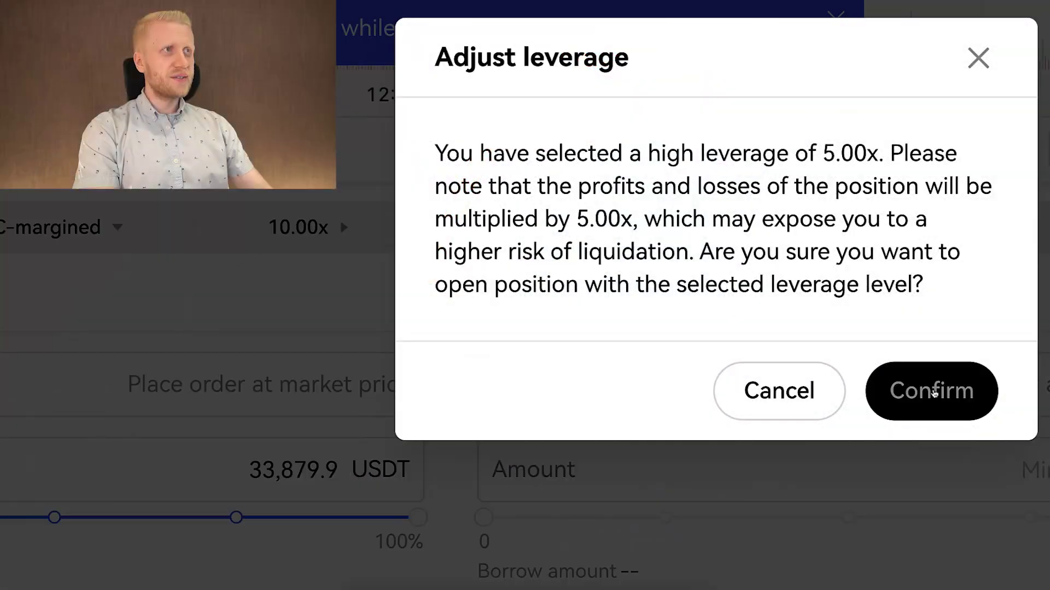
click(933, 392)
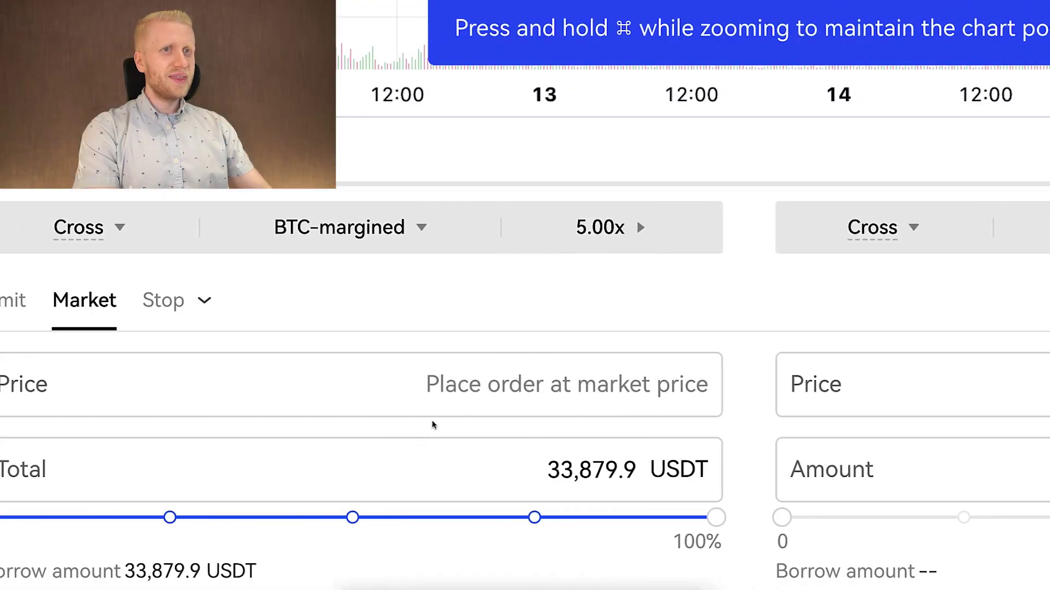
click(186, 470)
key(super+a)
key(BackSpace)
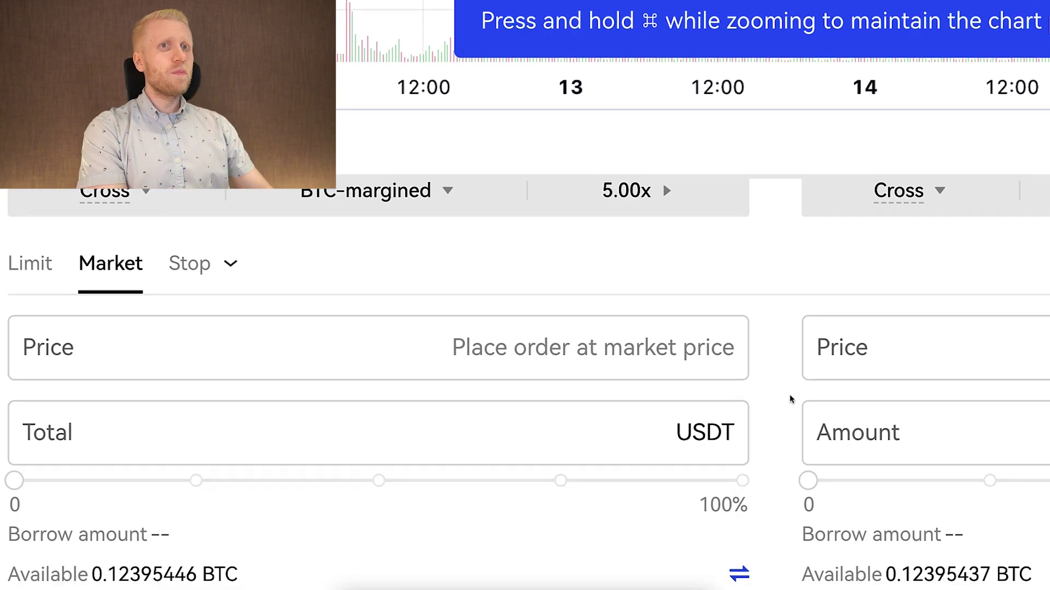
Nudge the percentage slider until the market buy Total reads 1,016.4 USDT, all borrowed.
click(171, 321)
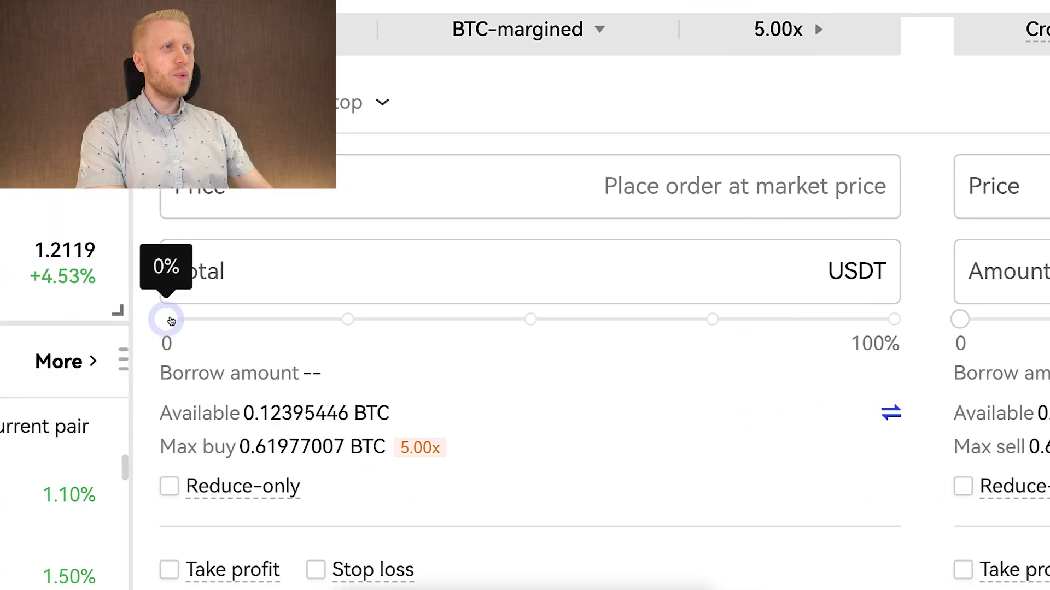
drag(172, 321, 182, 322)
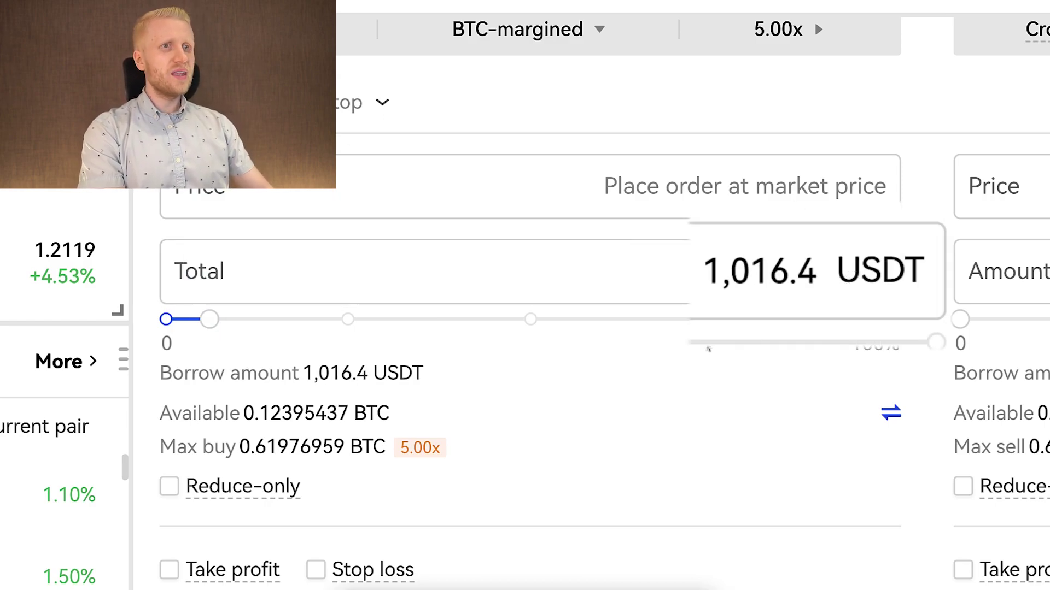
mouse_move(219, 587)
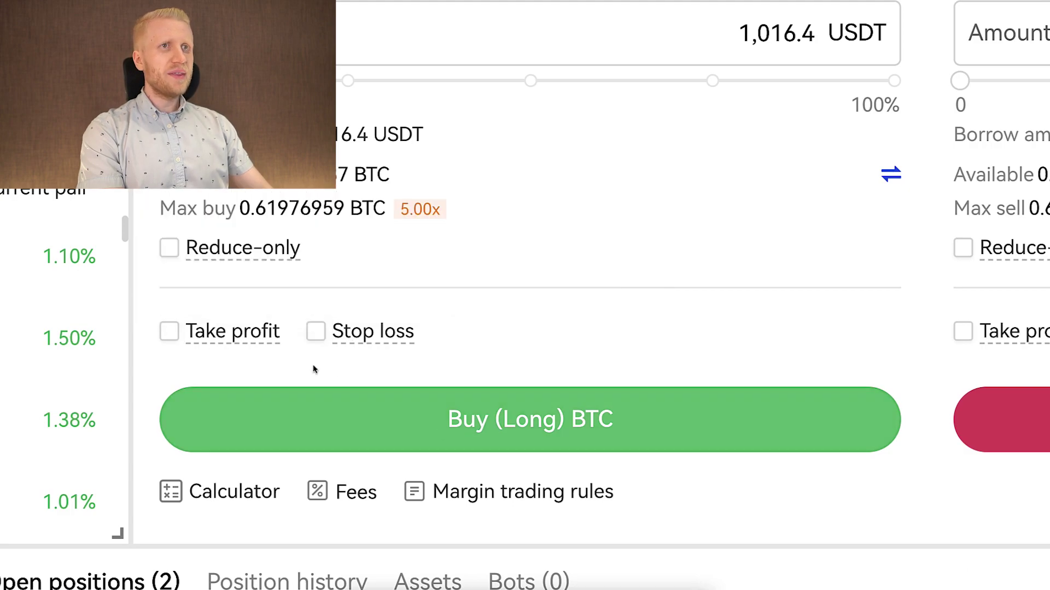
Place the 5x Buy (Long) BTC market order and scroll to Open positions.
click(388, 423)
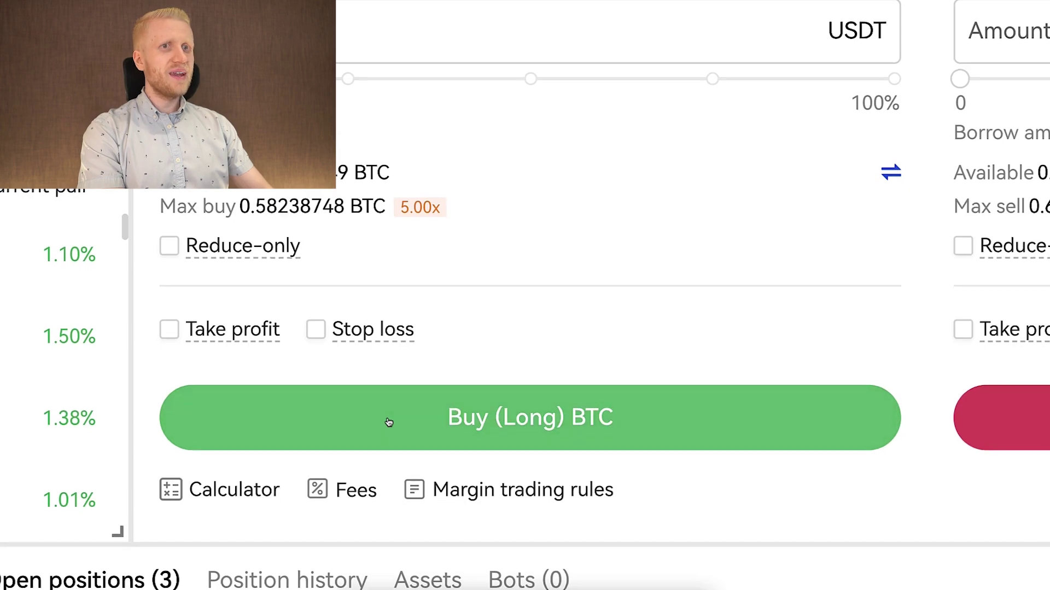
scroll(389, 421, down, 2)
scroll(388, 422, down, 3)
scroll(389, 422, left, 5)
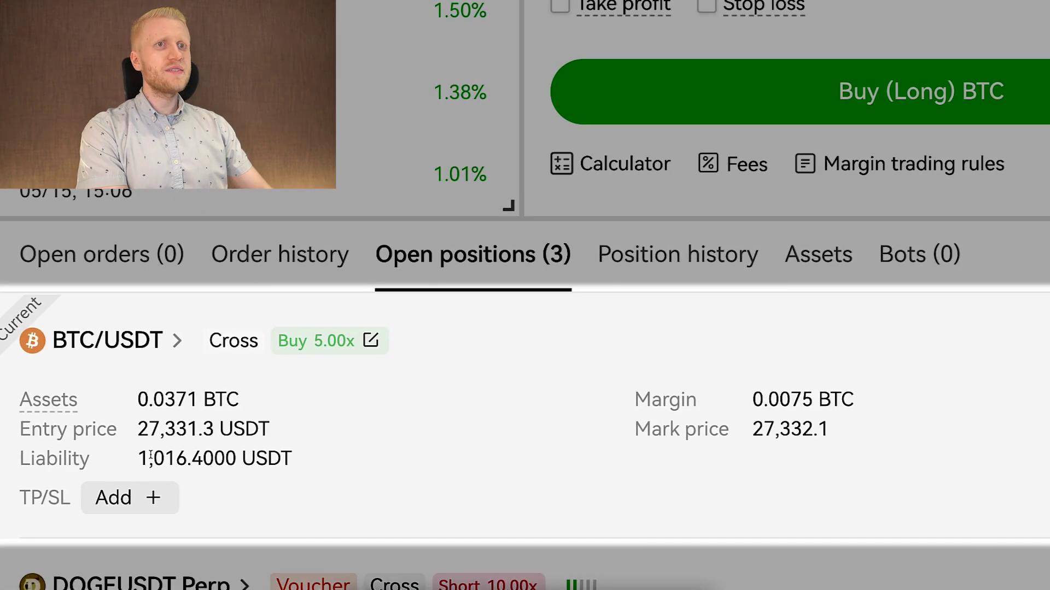
Highlight the new position's 1,016.4000 USDT liability, its margin and its mark price.
triple_click(151, 455)
click(393, 480)
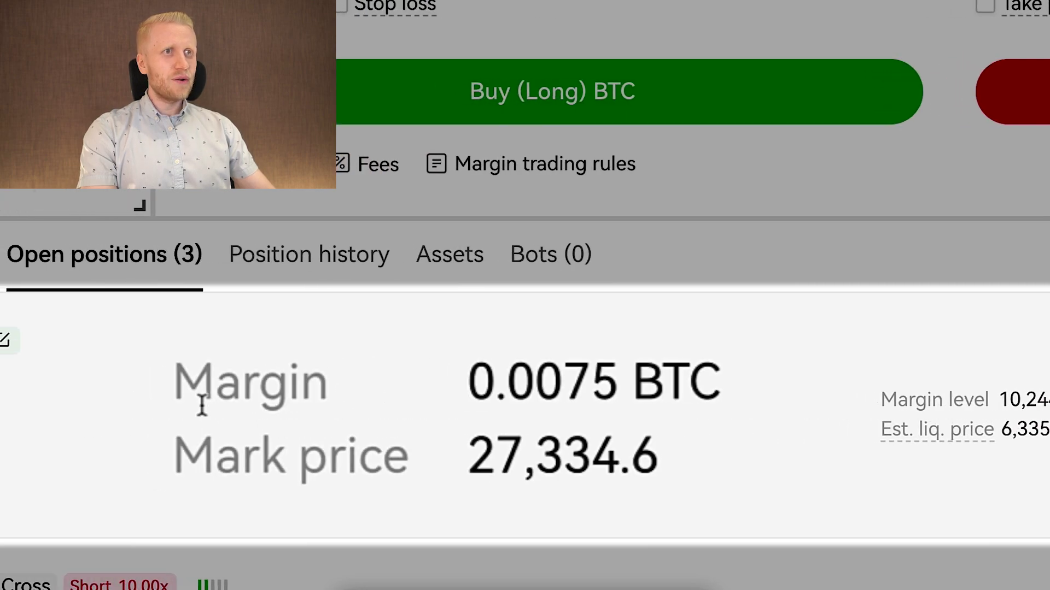
drag(214, 393, 756, 421)
drag(659, 459, 211, 469)
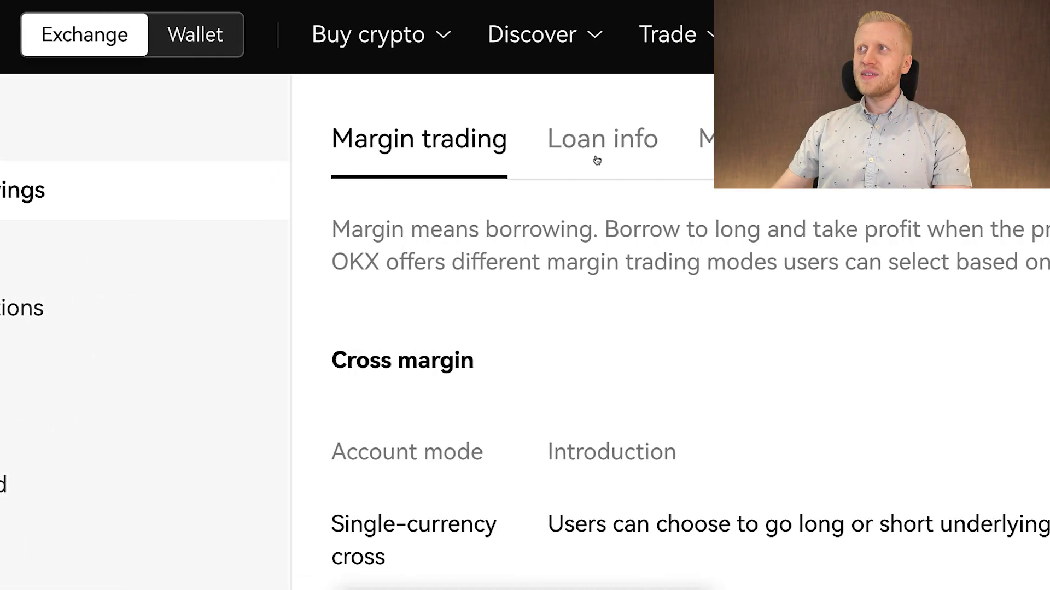
Show historical market loan data filtered to USDT and go to page 3.
click(977, 161)
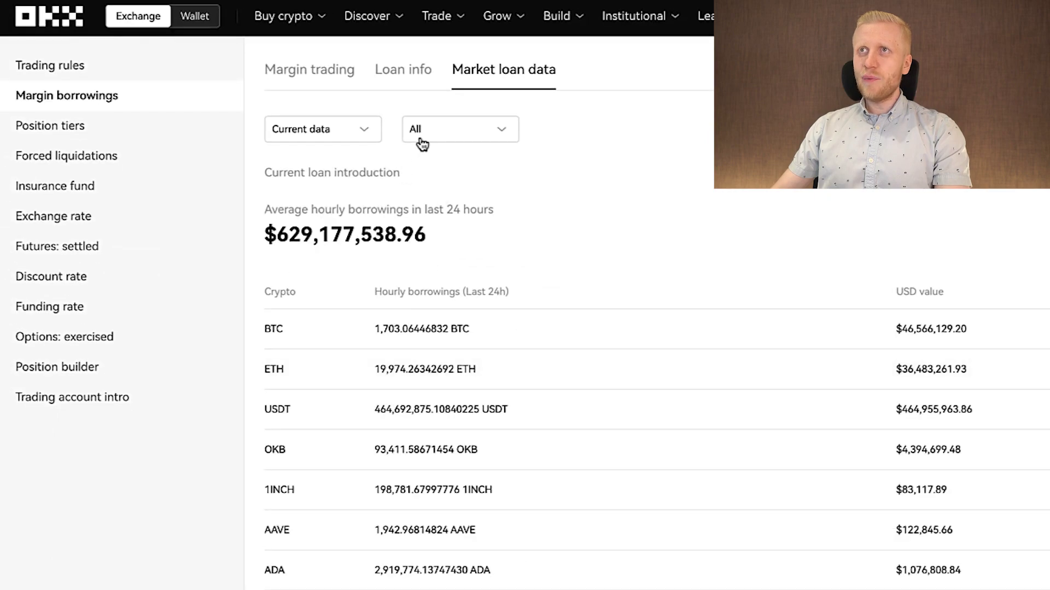
click(421, 143)
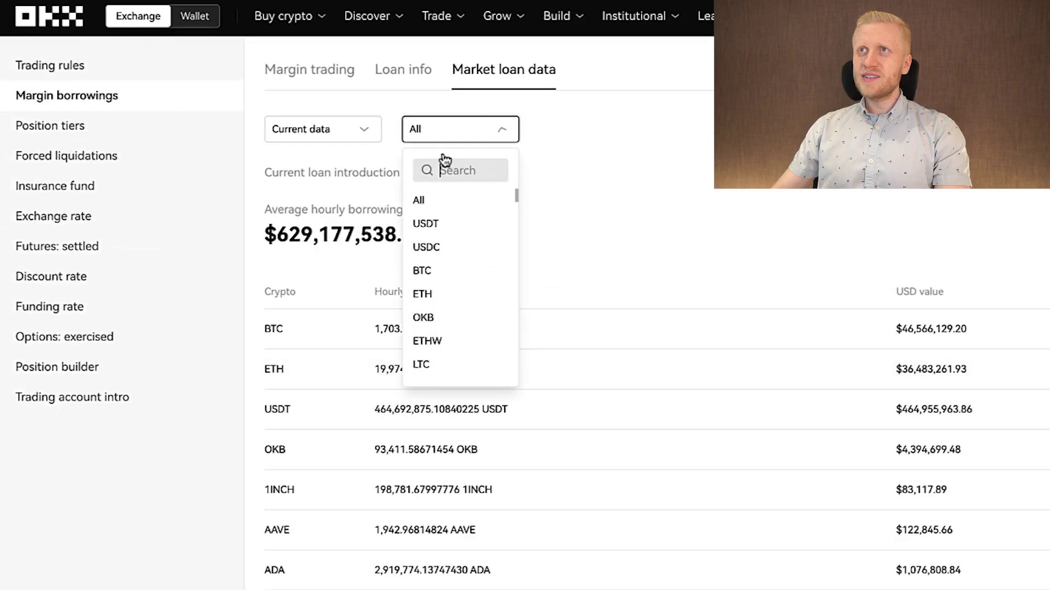
click(337, 139)
click(335, 186)
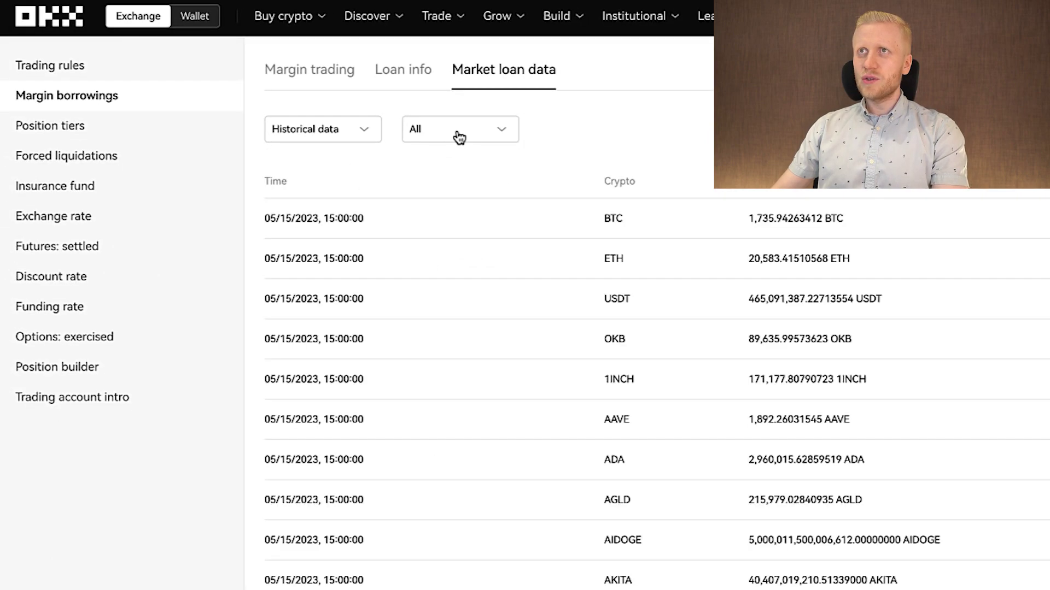
click(459, 136)
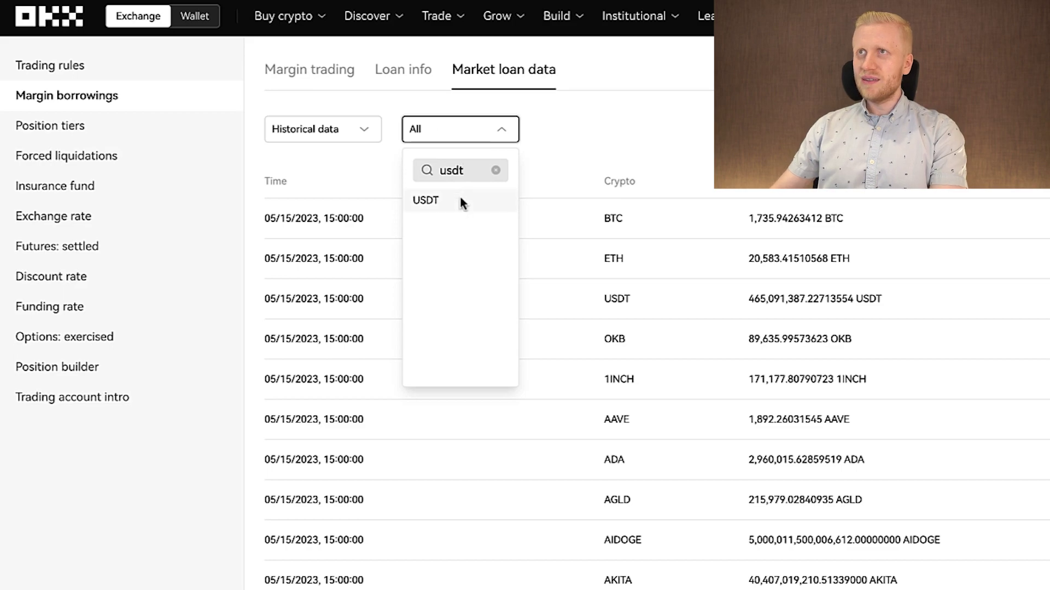
click(461, 201)
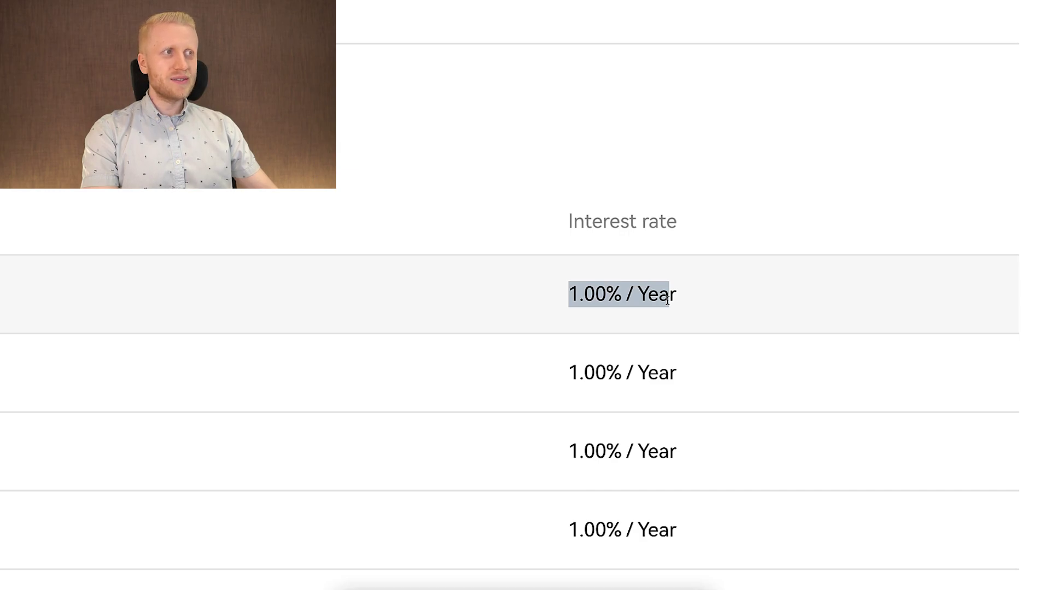
scroll(881, 527, down, 2)
click(905, 521)
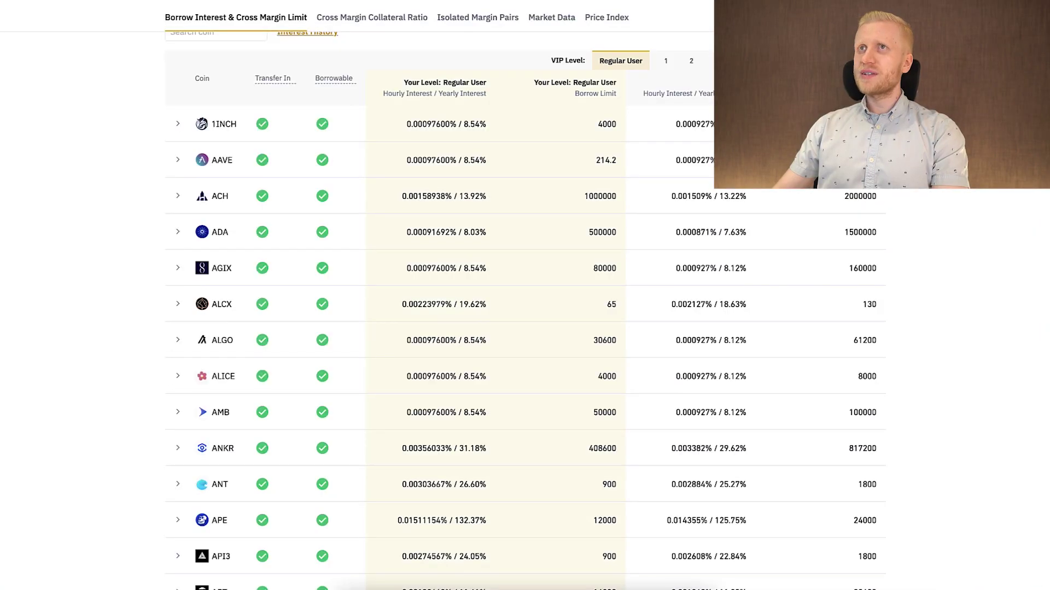
Search Binance's borrow-interest table for 'usdt' and pick the VIP0 / Regular User level.
scroll(187, 168, up, 3)
click(188, 184)
text(usdt)
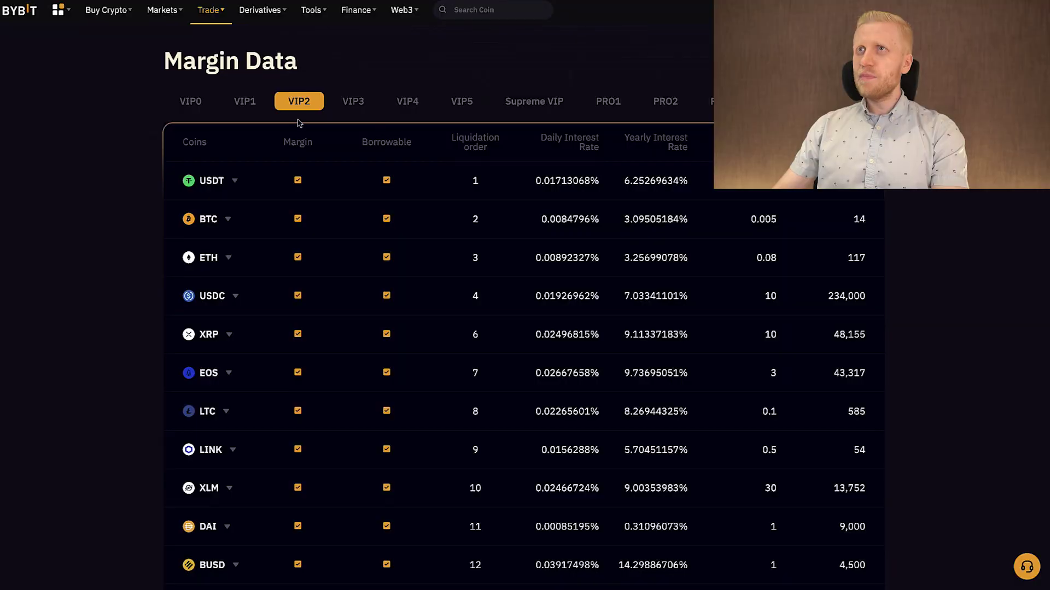
click(195, 107)
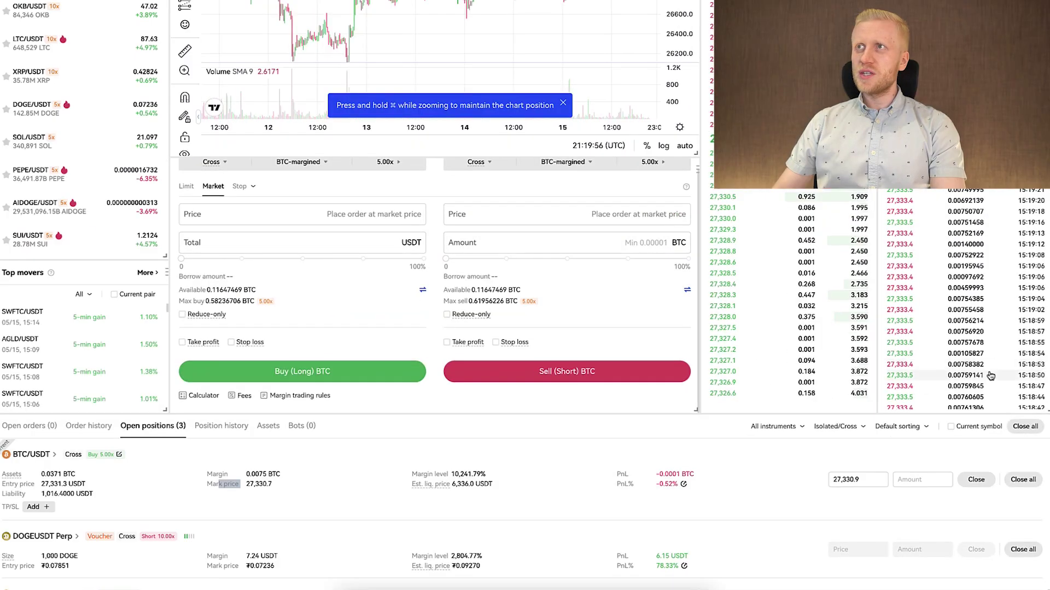
Scroll the OKX page back up to the chart, order book and buy/sell forms.
scroll(984, 324, up, 5)
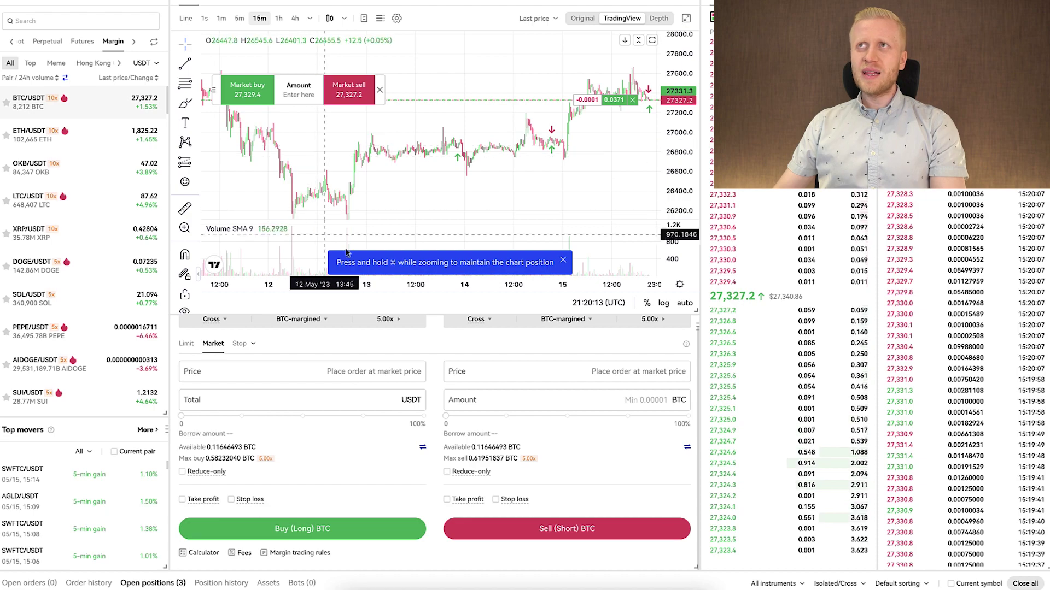
scroll(483, 311, up, 1)
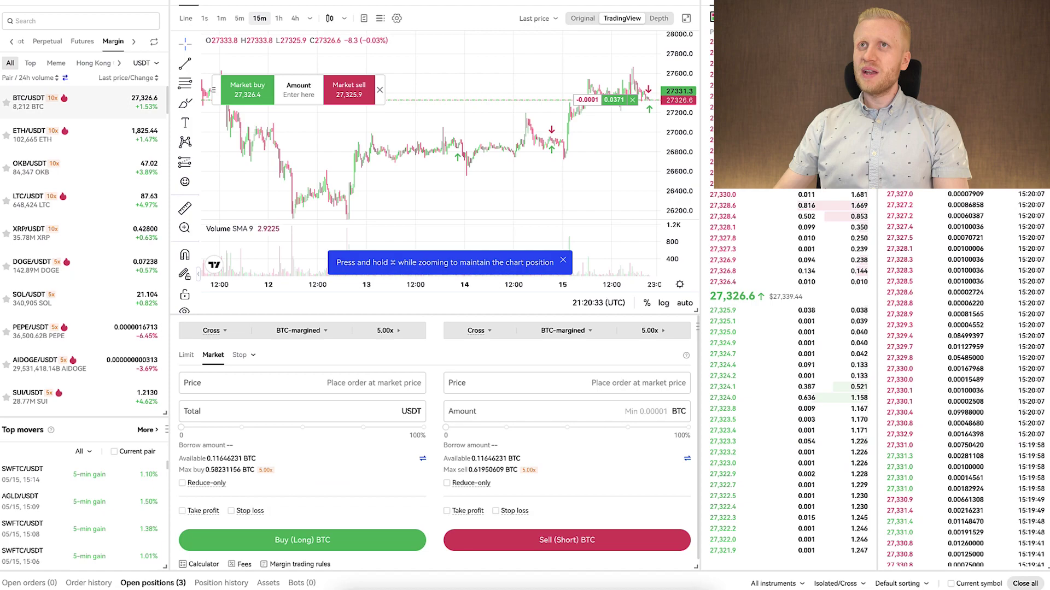
scroll(88, 60, up, 2)
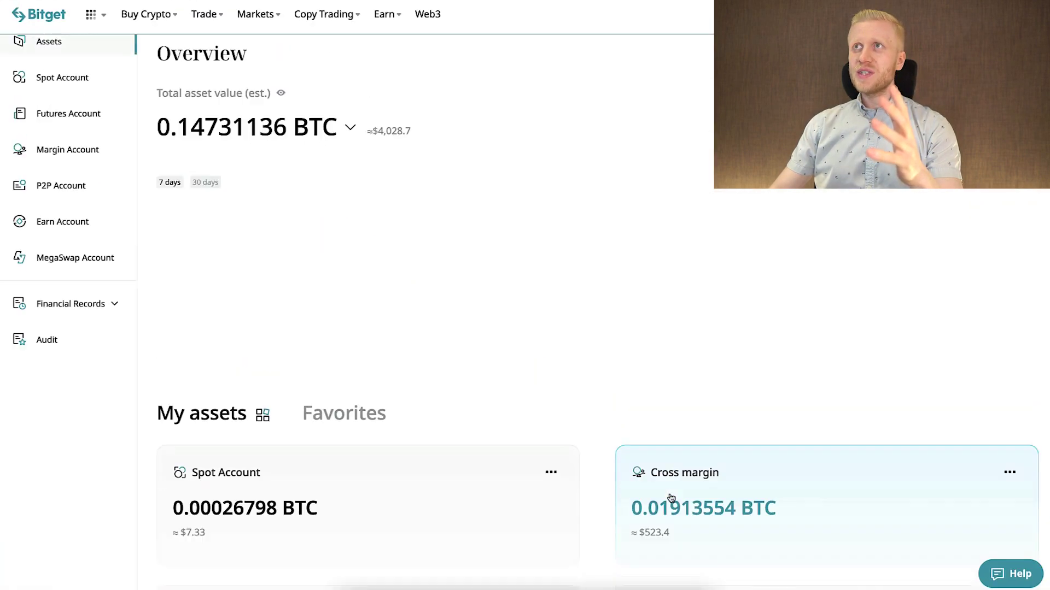
Review Bitget's cross margin card (0.01913554 BTC), then highlight the Ultimate Bitcoin Guide headline.
scroll(671, 498, up, 1)
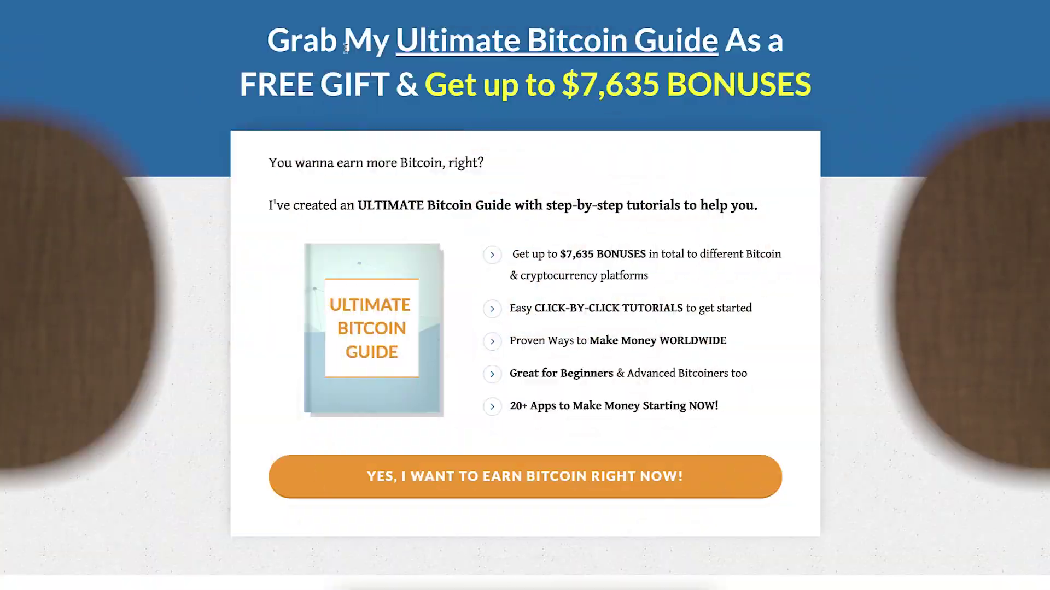
drag(319, 48, 635, 48)
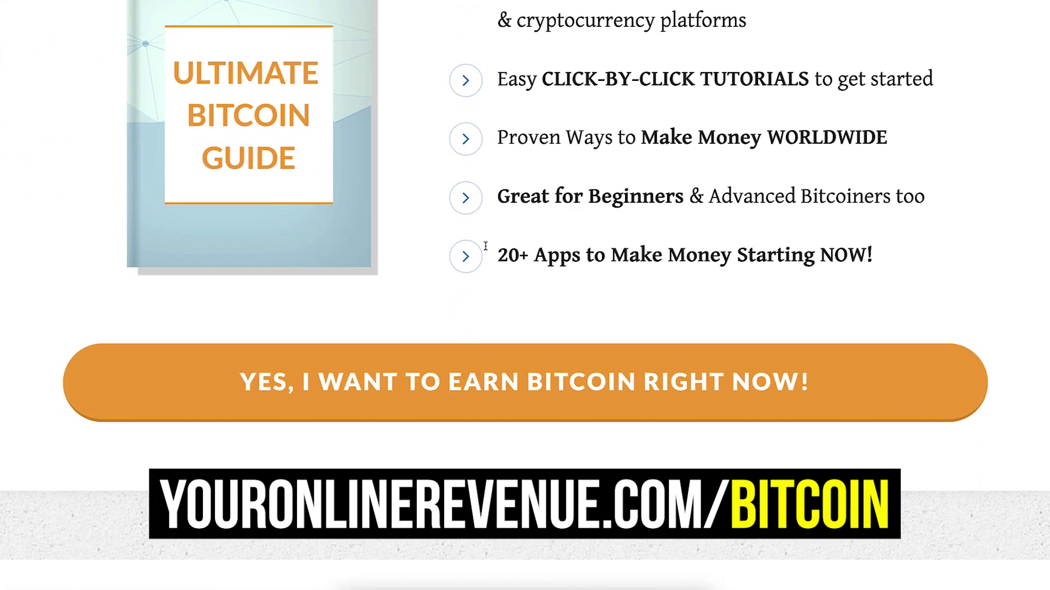
drag(460, 277, 739, 318)
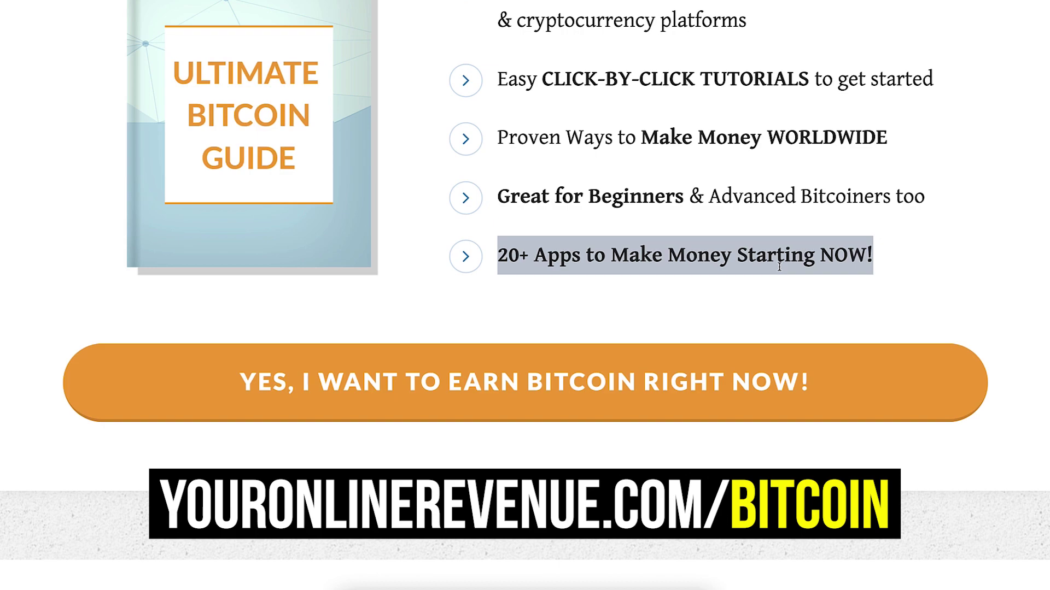
drag(673, 212, 469, 203)
drag(640, 139, 934, 144)
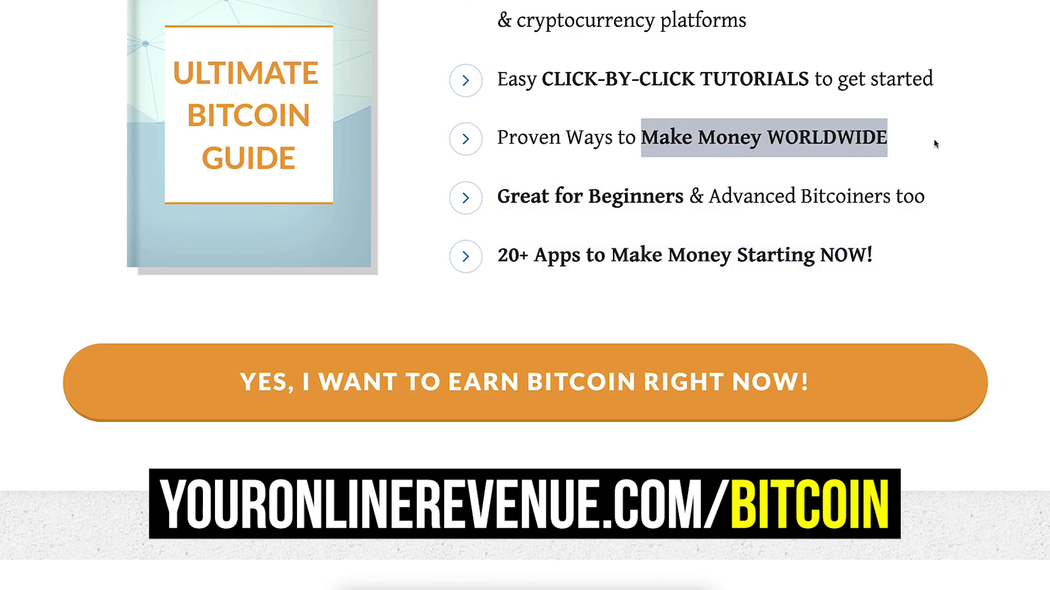
drag(694, 79, 555, 78)
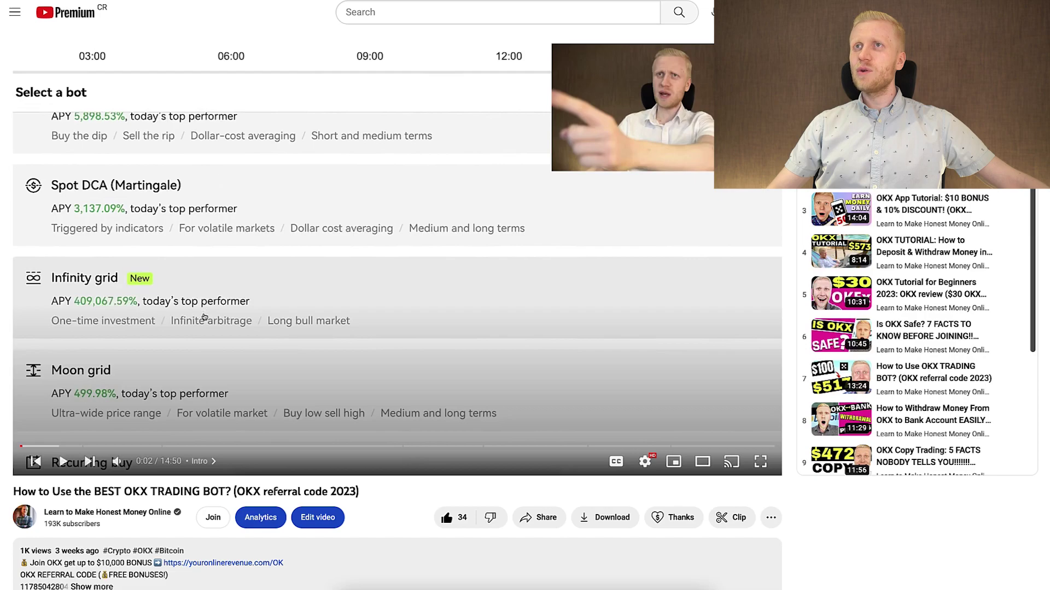
Expand the video description to reveal the OKX bonus and youronlinerevenue.com/BITCOIN guide links.
scroll(204, 317, down, 10)
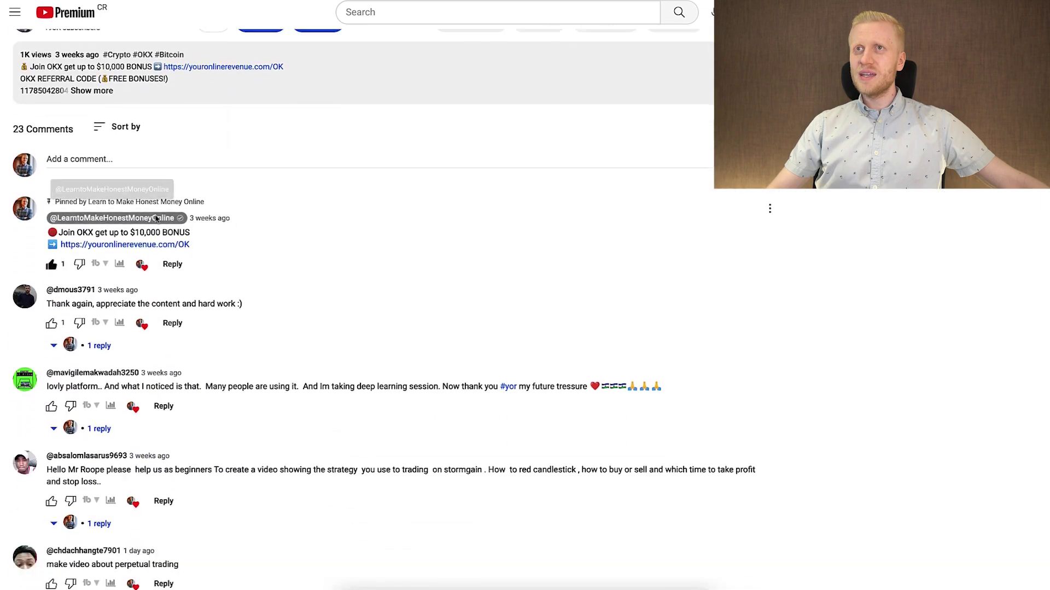
click(90, 42)
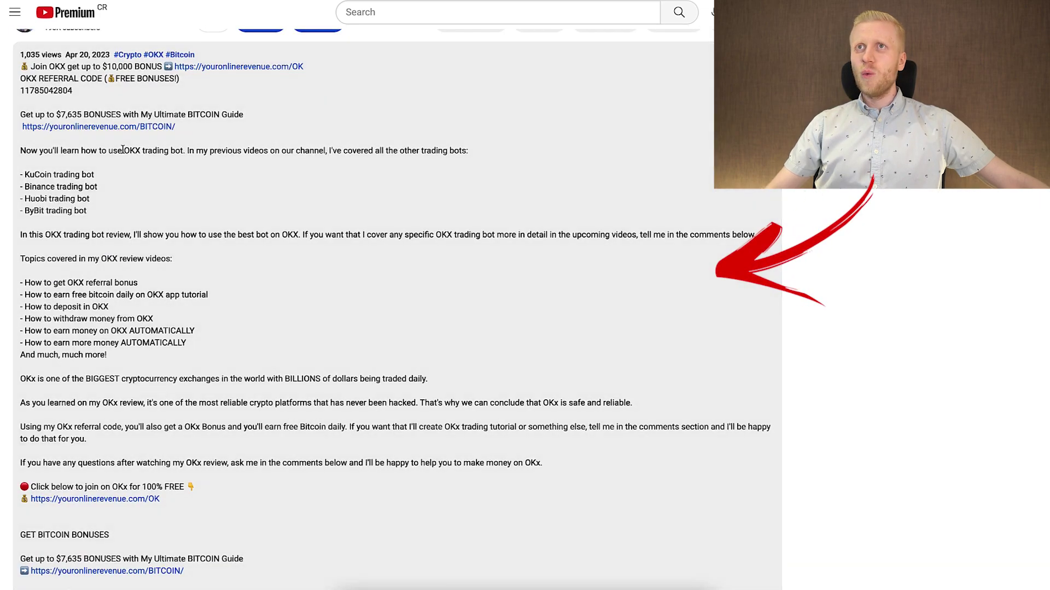